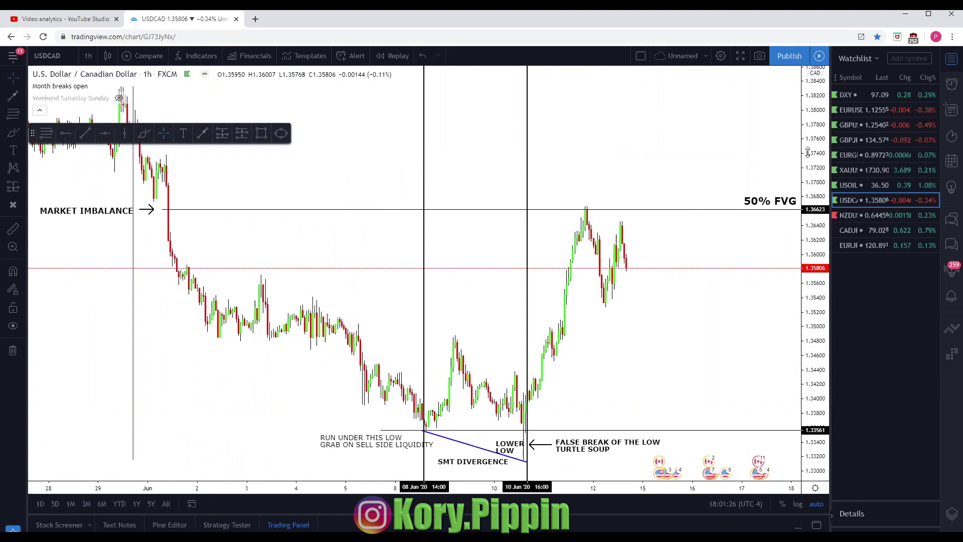
Open the DXY chart on the 1-day timeframe, showing the marked Target 1 zone and Target 2 level.
{"action": "left_click", "coordinate": [863, 98]}
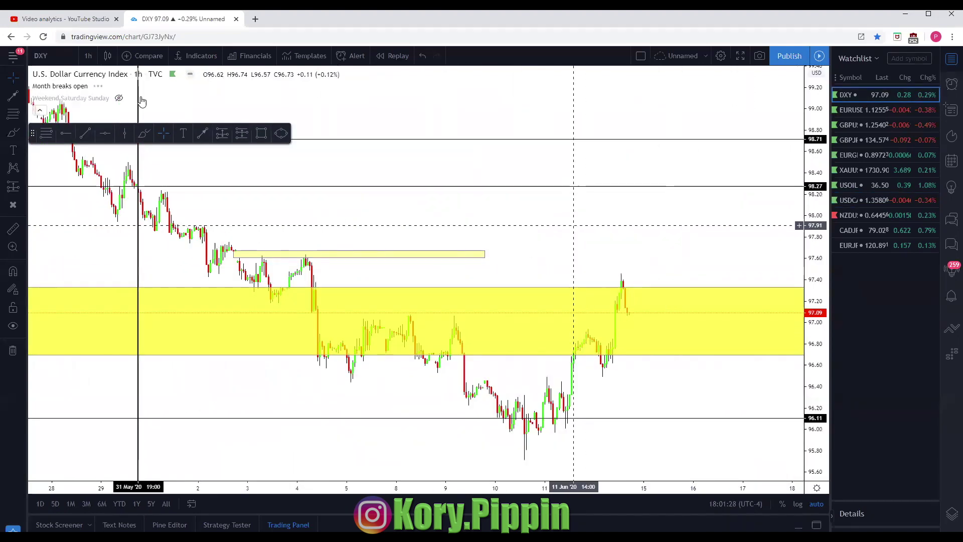
{"action": "left_click", "coordinate": [88, 56]}
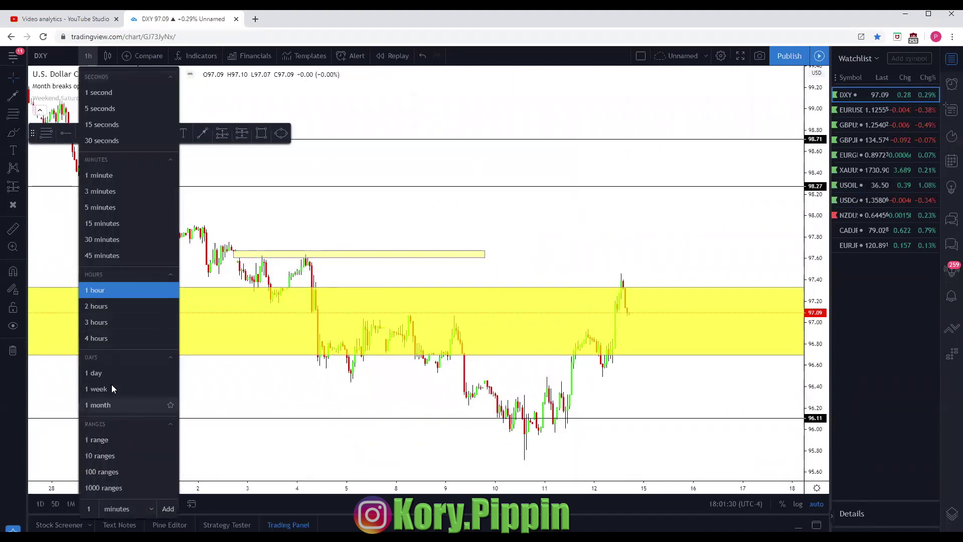
{"action": "left_click", "coordinate": [165, 375]}
{"action": "scroll", "coordinate": [506, 372], "scroll_direction": "up", "scroll_amount": 5}
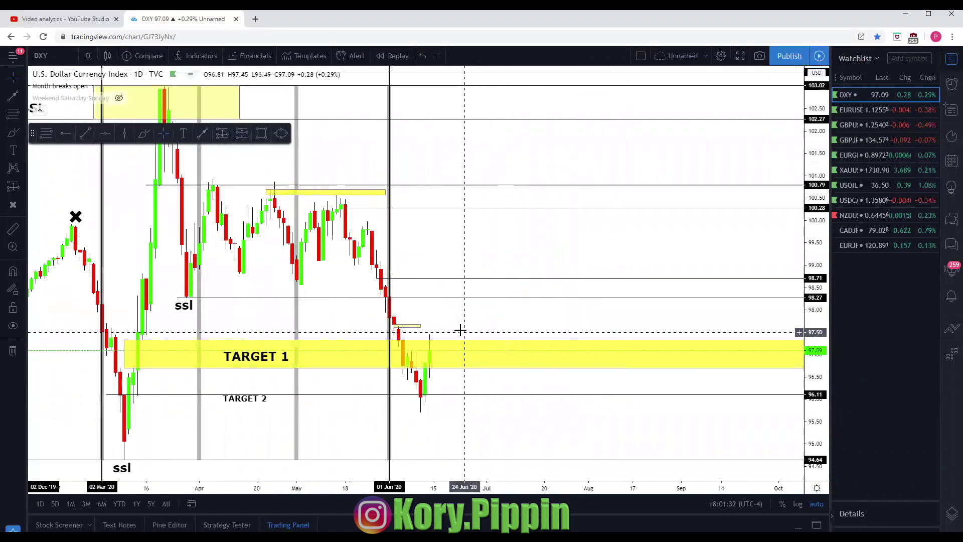
{"action": "scroll", "coordinate": [458, 329], "scroll_direction": "left", "scroll_amount": 3}
{"action": "scroll", "coordinate": [599, 329], "scroll_direction": "right", "scroll_amount": 3}
{"action": "scroll", "coordinate": [563, 329], "scroll_direction": "left", "scroll_amount": 2}
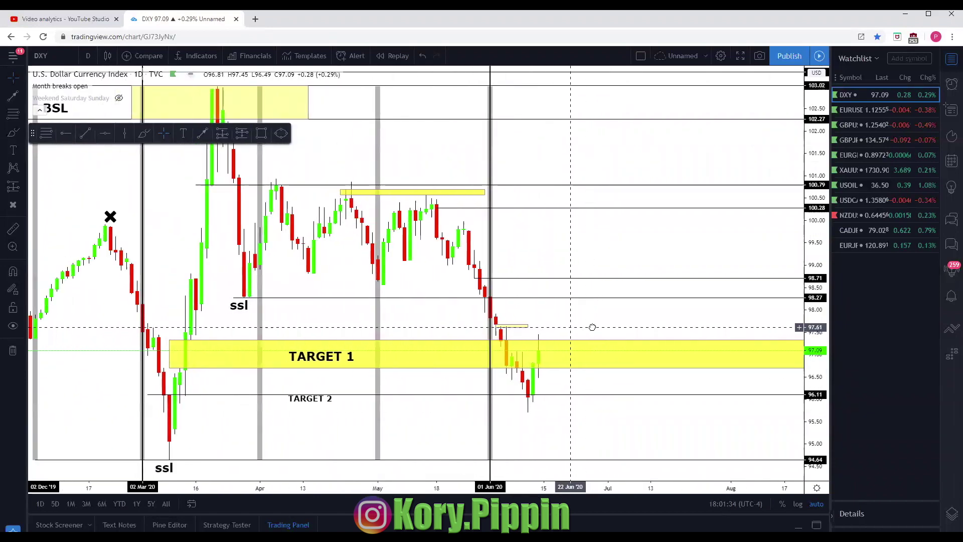
{"action": "scroll", "coordinate": [593, 327], "scroll_direction": "right", "scroll_amount": 2}
{"action": "scroll", "coordinate": [557, 324], "scroll_direction": "left", "scroll_amount": 2}
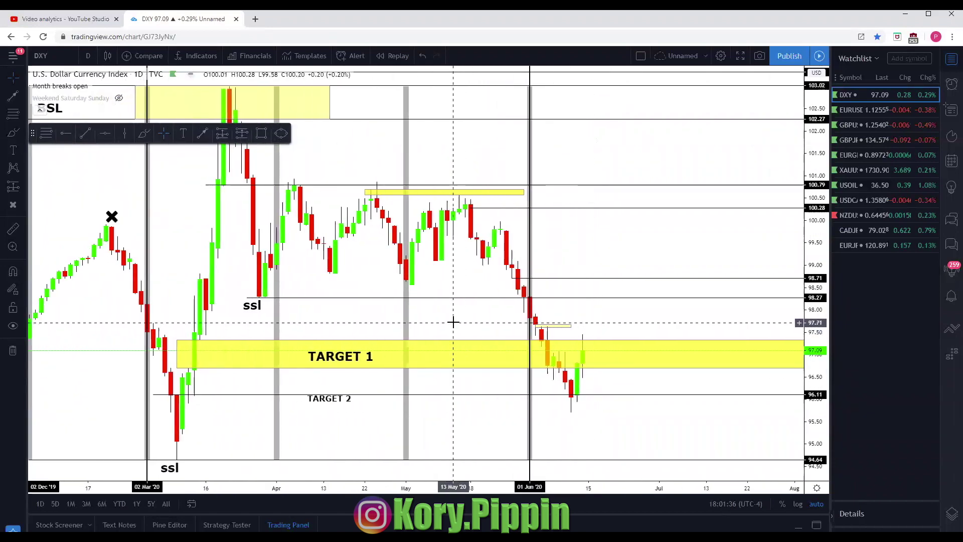
{"action": "scroll", "coordinate": [467, 324], "scroll_direction": "left", "scroll_amount": 2}
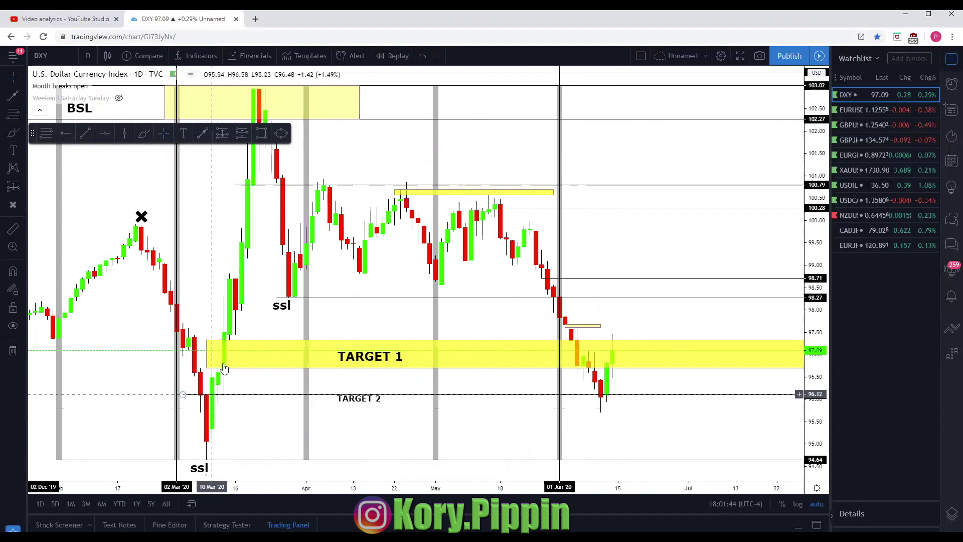
Examine the March sell-off candles and the June price reaction around Target 1 and Target 2 on the daily DXY chart.
{"action": "left_click", "coordinate": [206, 396]}
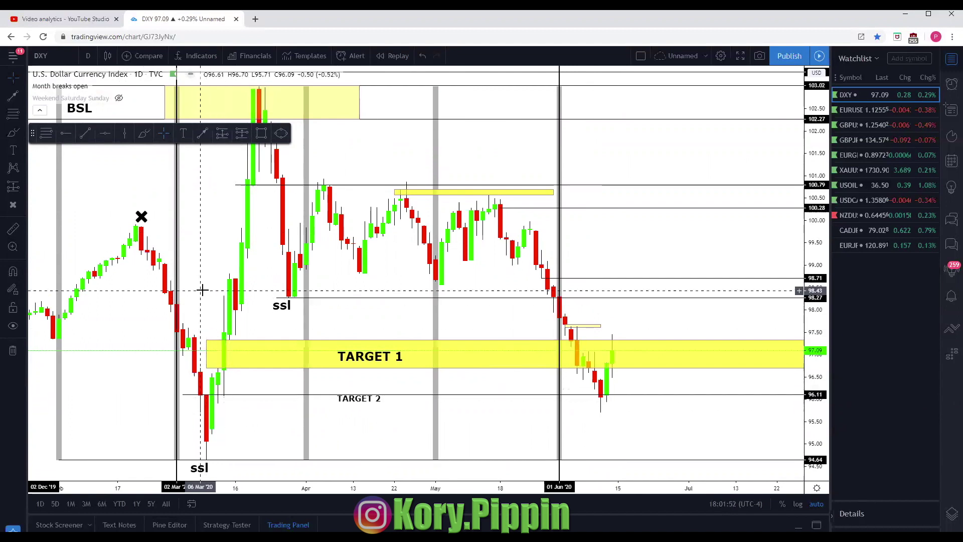
{"action": "left_click_drag", "start_coordinate": [202, 286], "coordinate": [297, 439]}
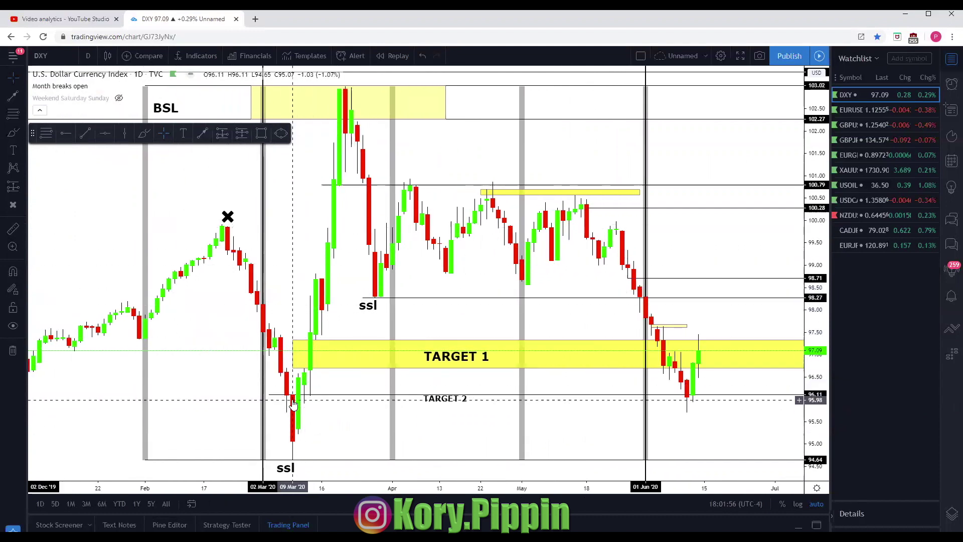
{"action": "left_click_drag", "start_coordinate": [419, 321], "coordinate": [331, 322]}
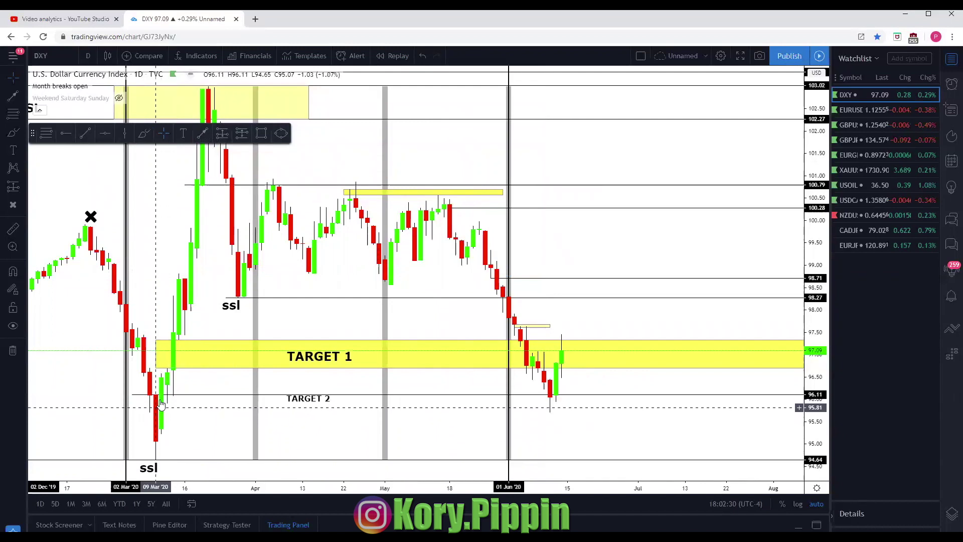
{"action": "left_click", "coordinate": [592, 346]}
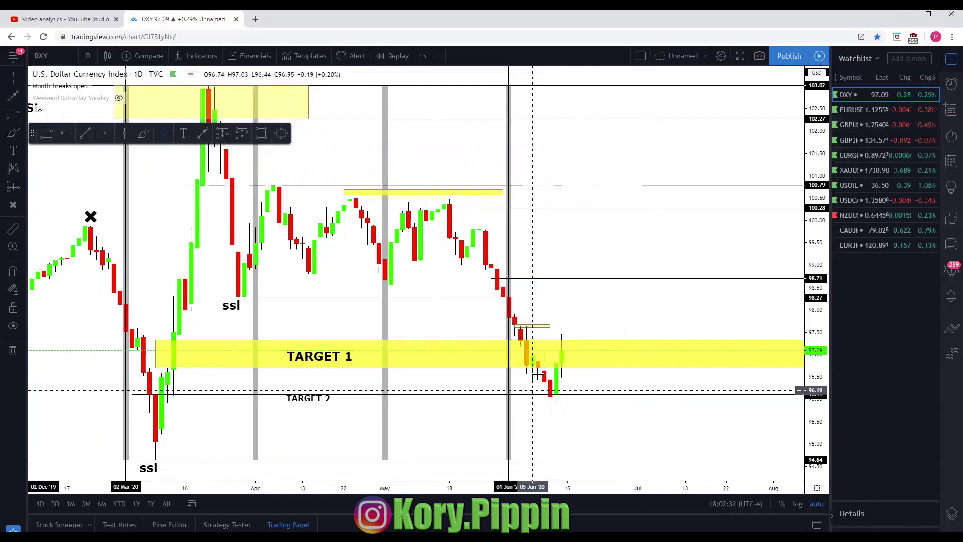
{"action": "left_click", "coordinate": [552, 395]}
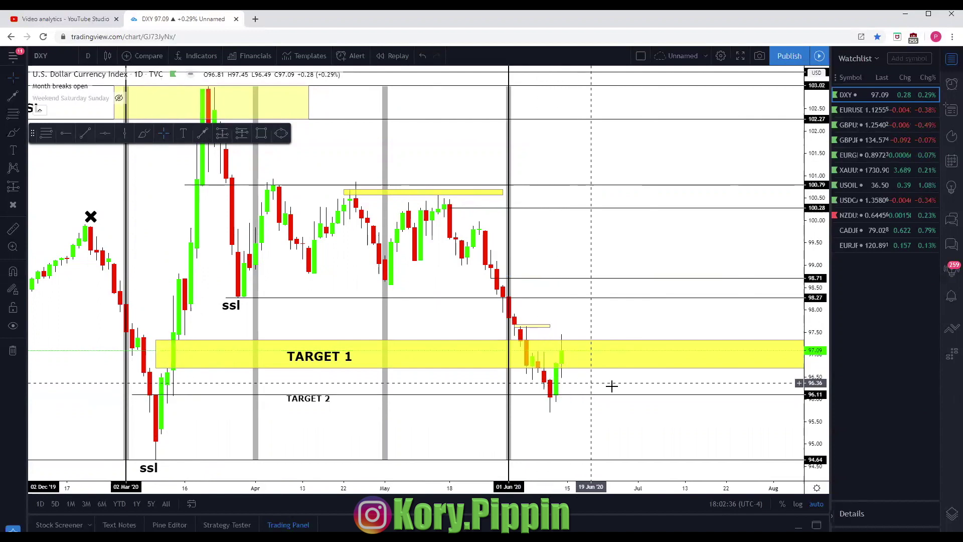
{"action": "left_click_drag", "start_coordinate": [675, 248], "coordinate": [645, 248]}
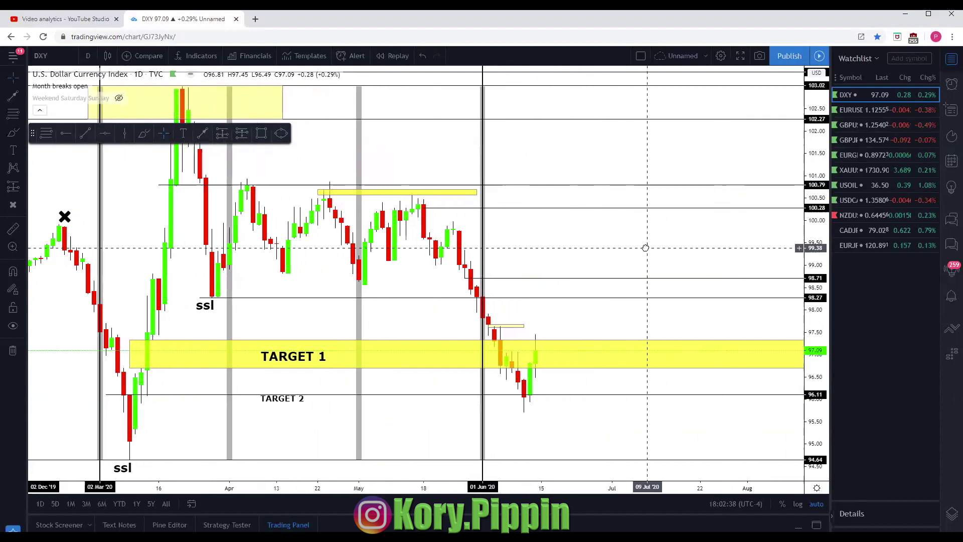
{"action": "left_click_drag", "start_coordinate": [576, 249], "coordinate": [601, 250]}
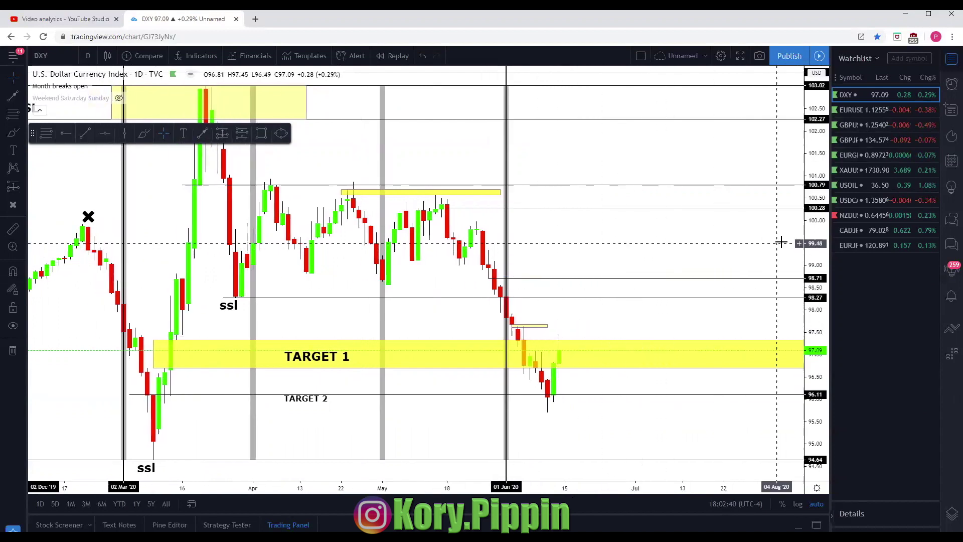
Switch to the USDCAD chart and set its timeframe to 1 hour.
{"action": "left_click", "coordinate": [884, 203]}
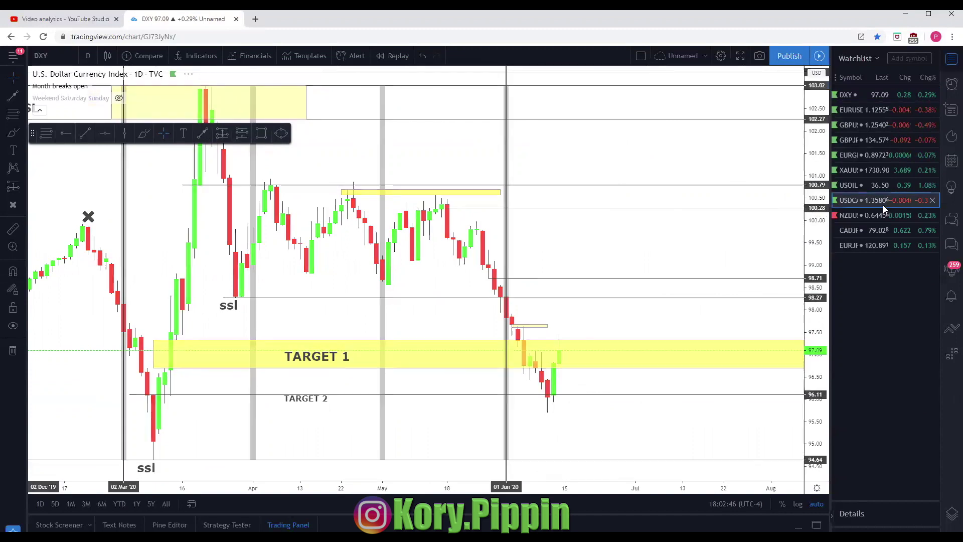
{"action": "left_click", "coordinate": [95, 54]}
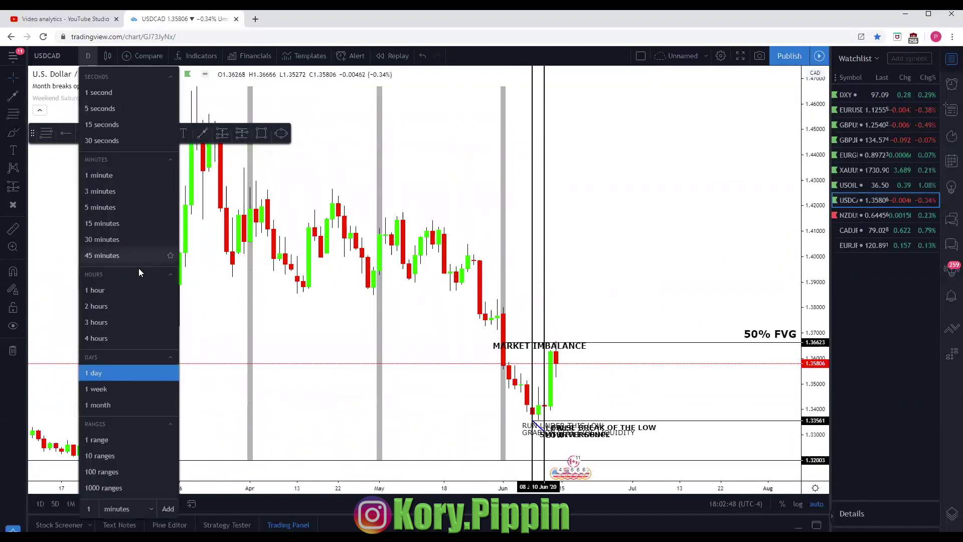
{"action": "left_click", "coordinate": [113, 293]}
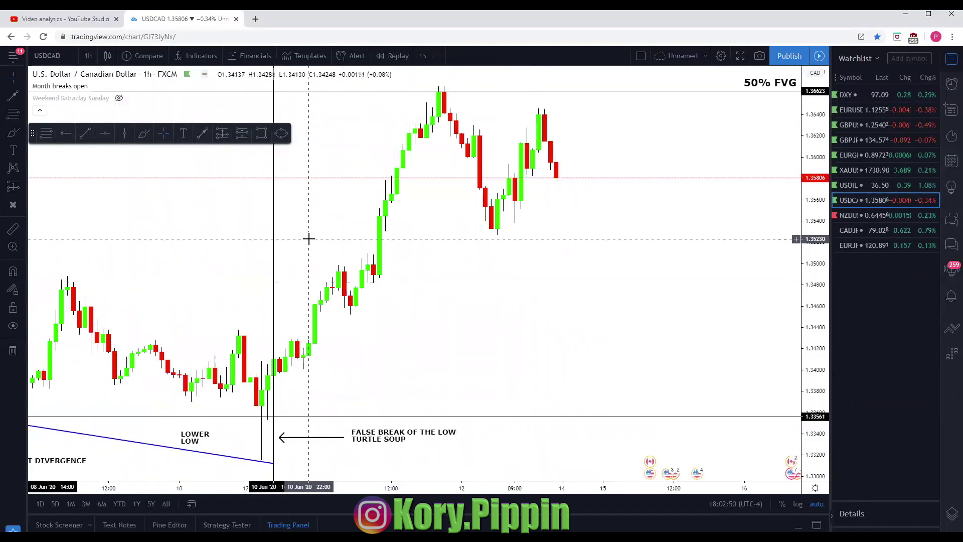
{"action": "mouse_move", "coordinate": [311, 240]}
{"action": "left_mouse_down"}
{"action": "mouse_move", "coordinate": [716, 237]}
{"action": "mouse_move", "coordinate": [461, 248]}
{"action": "mouse_move", "coordinate": [486, 250]}
{"action": "left_mouse_up"}
{"action": "scroll", "coordinate": [656, 228], "scroll_direction": "down", "scroll_amount": 4}
{"action": "scroll", "coordinate": [499, 255], "scroll_direction": "up", "scroll_amount": 1}
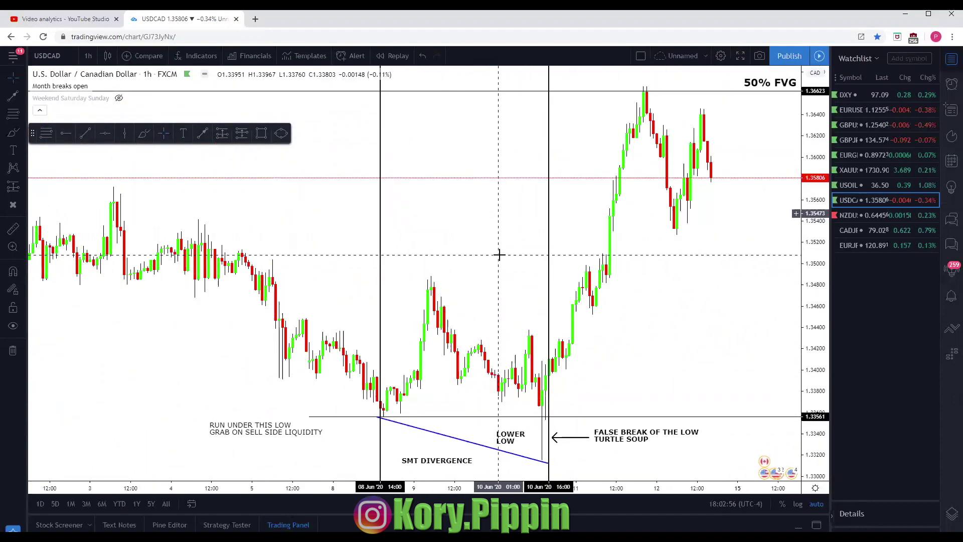
Examine the 8 June sell-side liquidity low and the preceding decline from the market imbalance on the hourly USDCAD chart.
{"action": "mouse_move", "coordinate": [631, 249]}
{"action": "left_mouse_down"}
{"action": "mouse_move", "coordinate": [600, 249]}
{"action": "mouse_move", "coordinate": [608, 262]}
{"action": "left_mouse_up"}
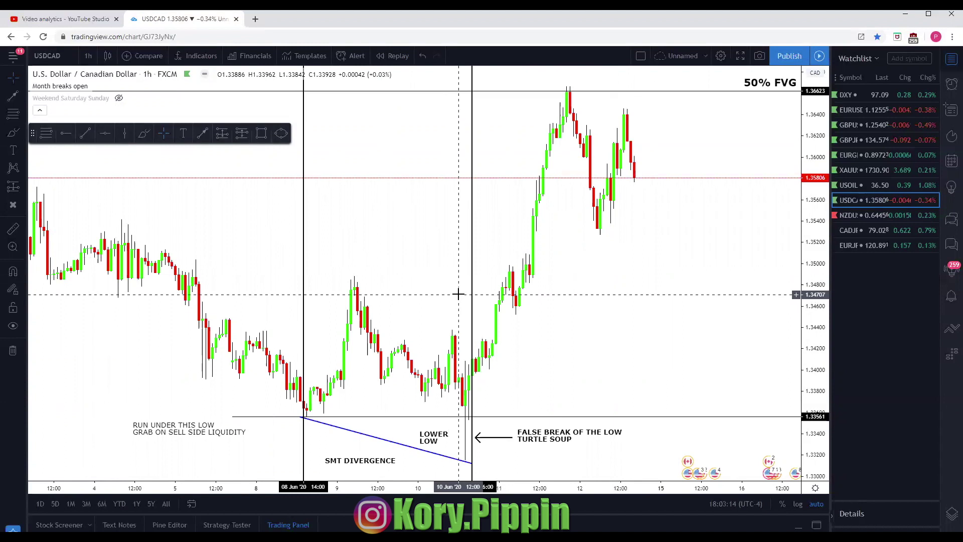
{"action": "left_click_drag", "start_coordinate": [404, 335], "coordinate": [392, 331]}
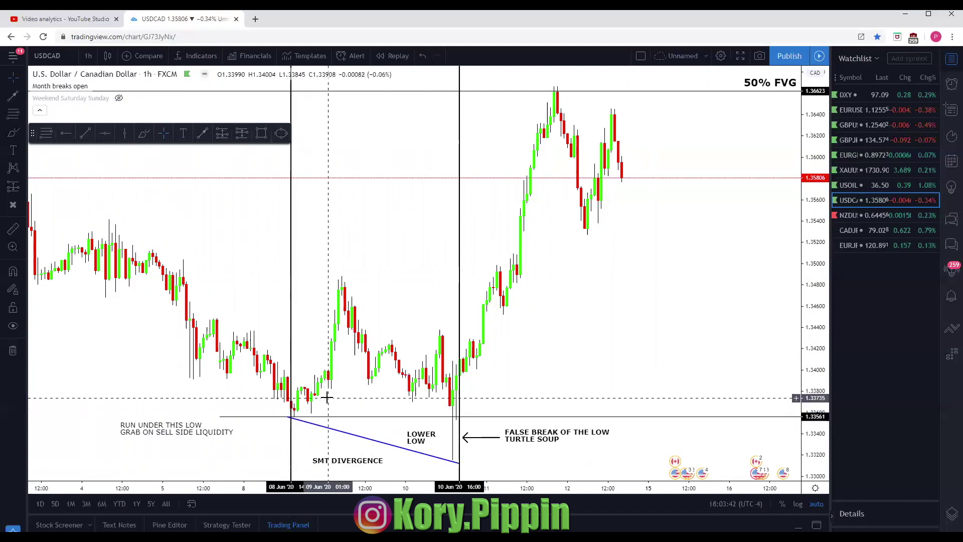
{"action": "scroll", "coordinate": [327, 396], "scroll_direction": "right", "scroll_amount": 2}
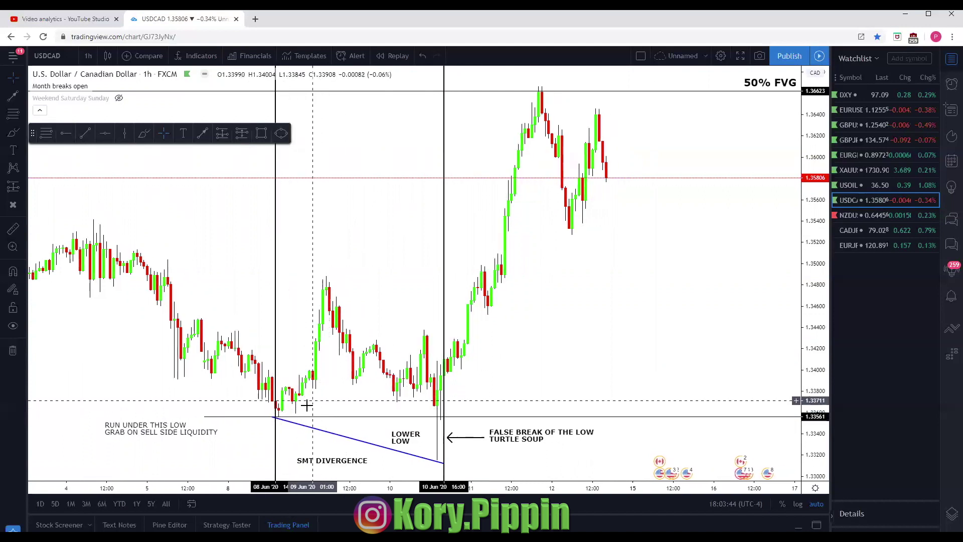
{"action": "scroll", "coordinate": [279, 411], "scroll_direction": "down", "scroll_amount": 5}
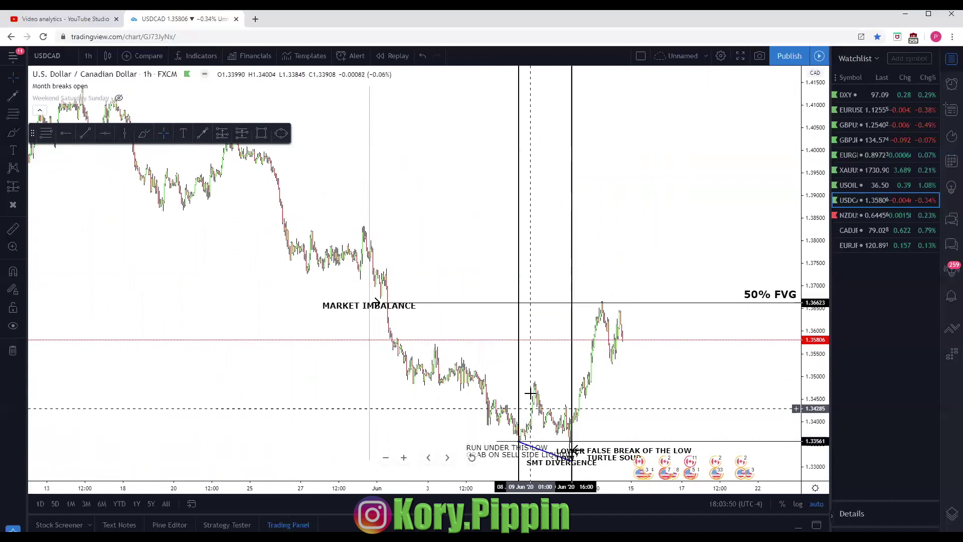
{"action": "scroll", "coordinate": [572, 442], "scroll_direction": "up", "scroll_amount": 5}
{"action": "scroll", "coordinate": [505, 377], "scroll_direction": "up", "scroll_amount": 3}
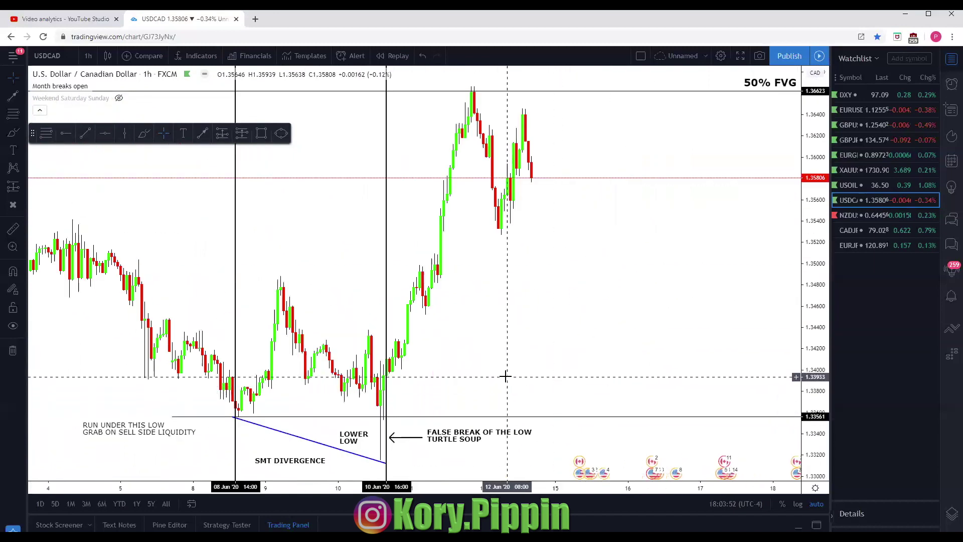
{"action": "scroll", "coordinate": [576, 366], "scroll_direction": "left", "scroll_amount": 3}
{"action": "scroll", "coordinate": [485, 313], "scroll_direction": "left", "scroll_amount": 2}
{"action": "scroll", "coordinate": [485, 312], "scroll_direction": "up", "scroll_amount": 2}
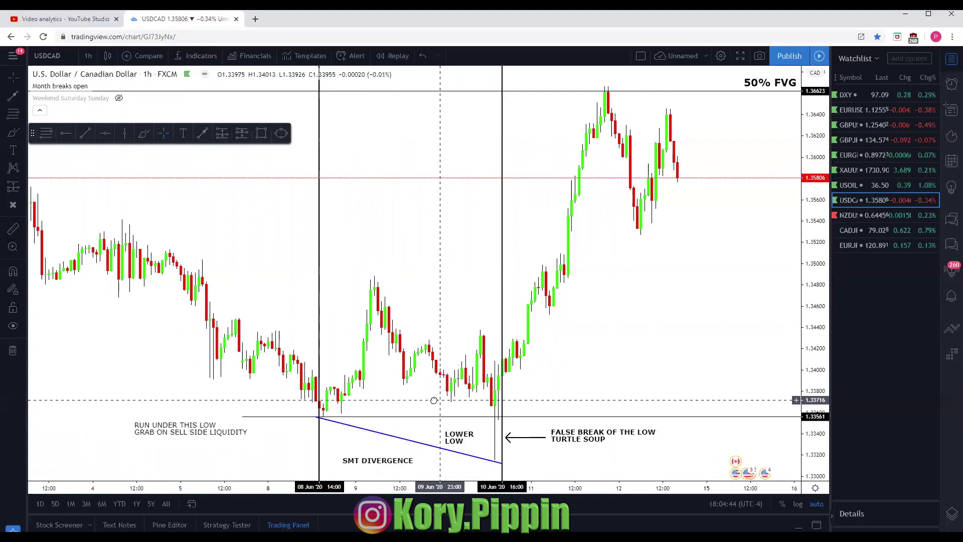
Examine the 10 June lower low, the turtle soup false break and the rally to the 50% FVG level on USDCAD.
{"action": "left_click_drag", "start_coordinate": [434, 401], "coordinate": [386, 401]}
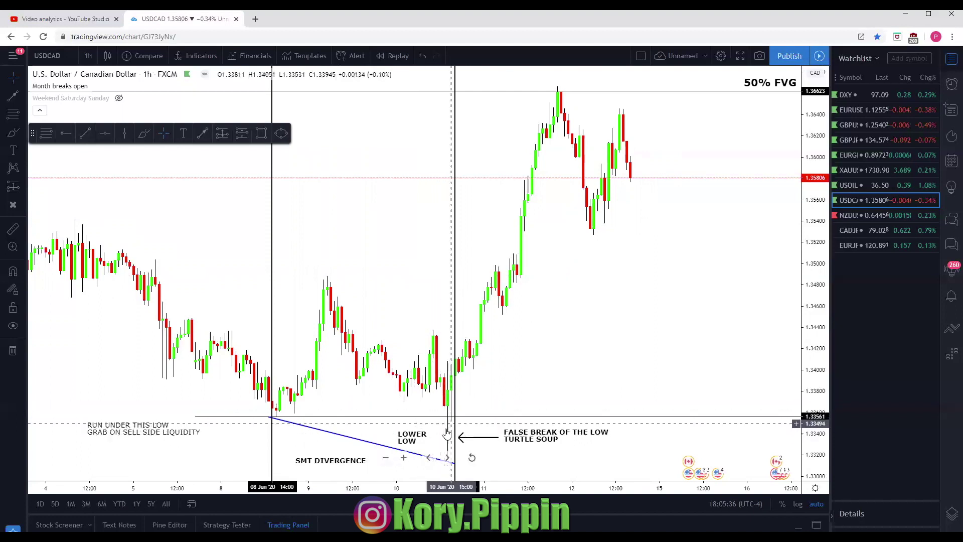
{"action": "scroll", "coordinate": [471, 396], "scroll_direction": "right", "scroll_amount": 2}
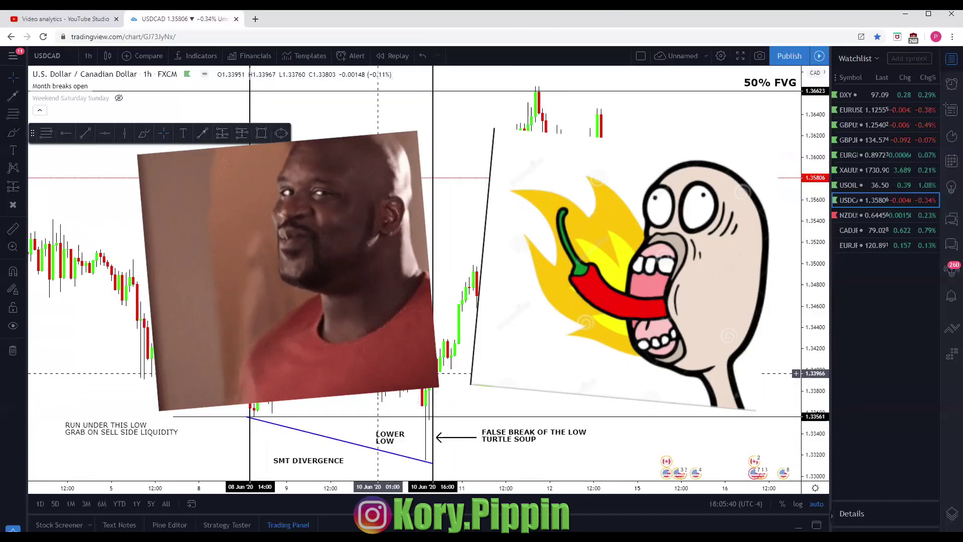
{"action": "scroll", "coordinate": [378, 373], "scroll_direction": "right", "scroll_amount": 1}
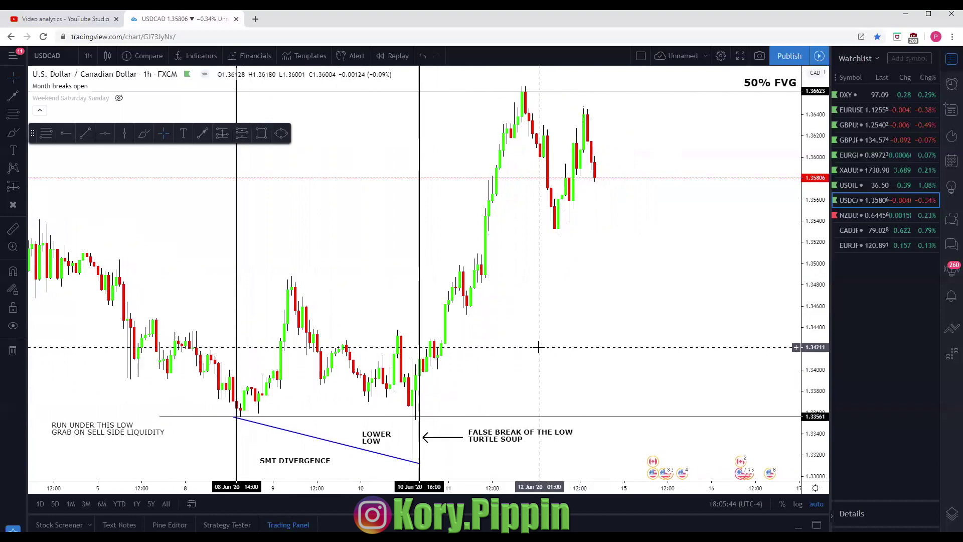
{"action": "scroll", "coordinate": [522, 330], "scroll_direction": "down", "scroll_amount": 1}
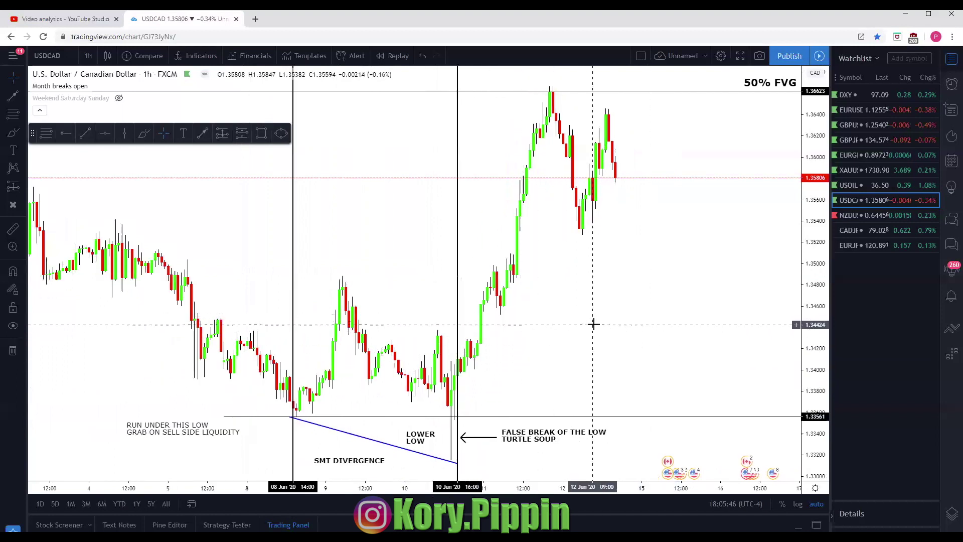
{"action": "left_click_drag", "start_coordinate": [591, 322], "coordinate": [645, 324]}
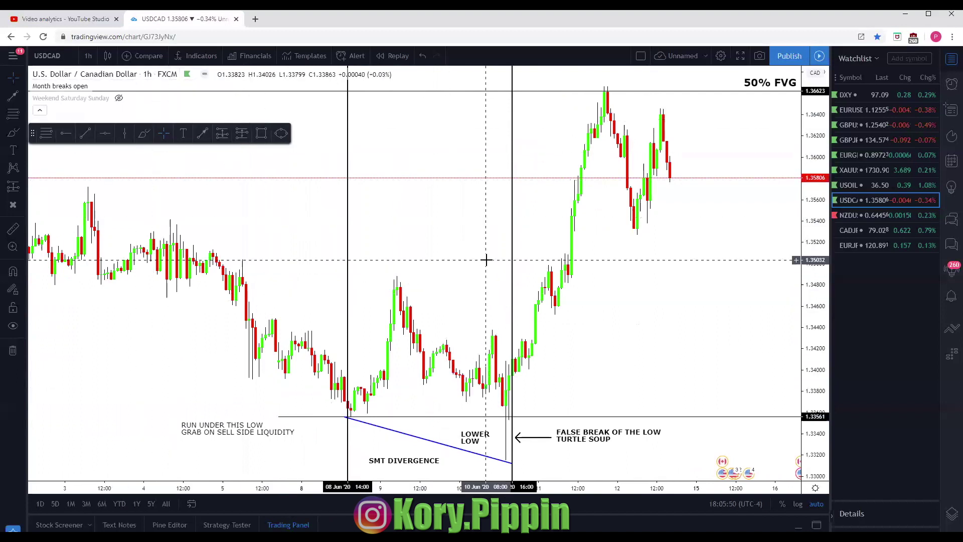
{"action": "left_click_drag", "start_coordinate": [449, 259], "coordinate": [433, 259]}
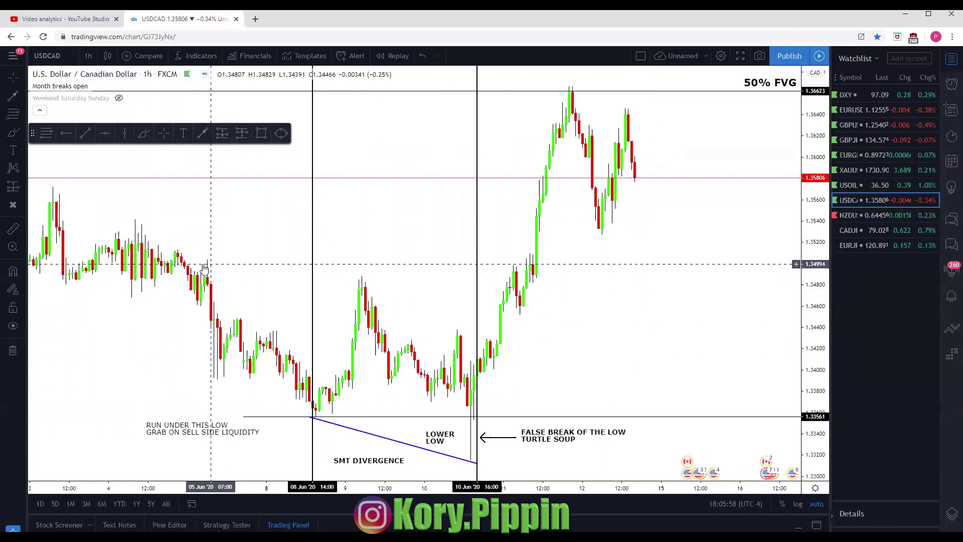
{"action": "left_click_drag", "start_coordinate": [366, 256], "coordinate": [325, 255]}
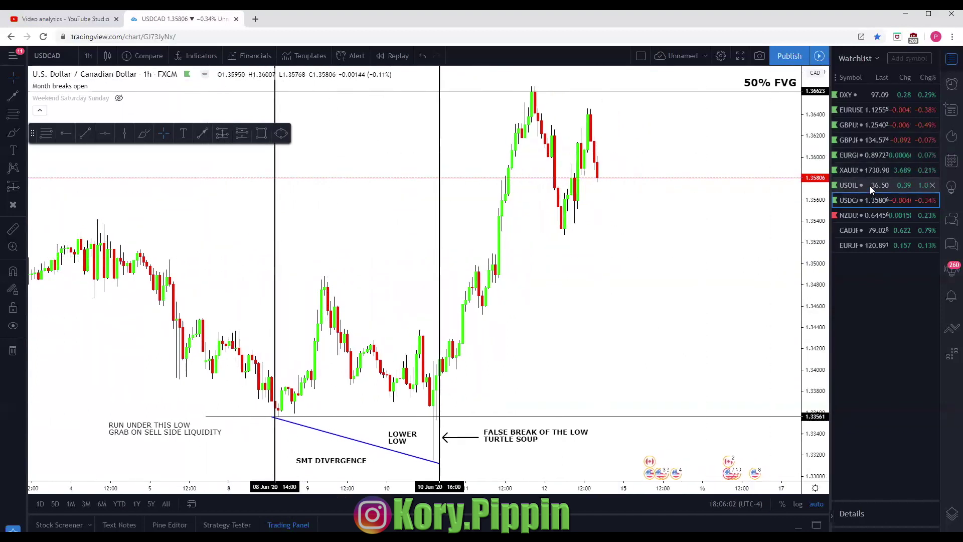
{"action": "left_click_drag", "start_coordinate": [318, 269], "coordinate": [324, 271]}
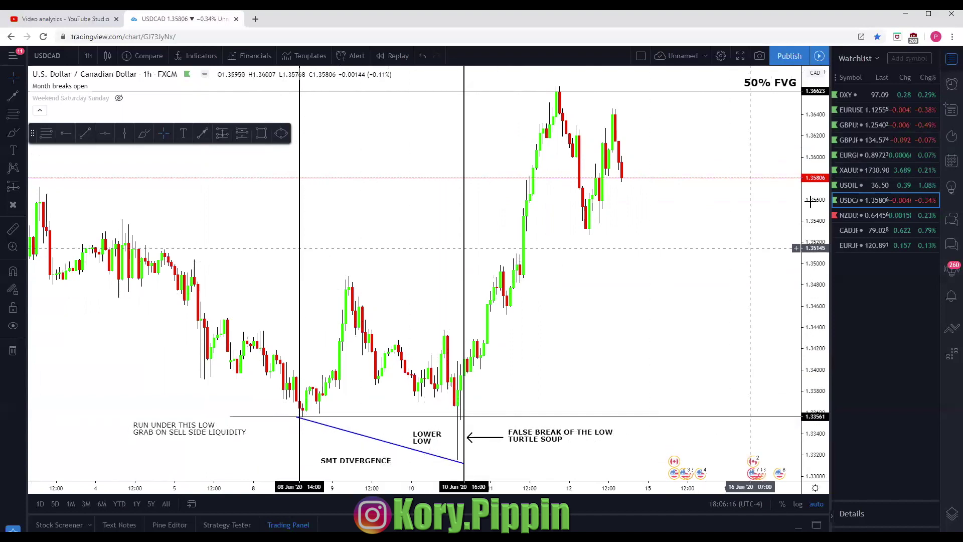
Compare USOIL's failed swing high with the USDCAD lower low by alternating between the two hourly charts, ending on USOIL.
{"action": "left_click", "coordinate": [882, 185]}
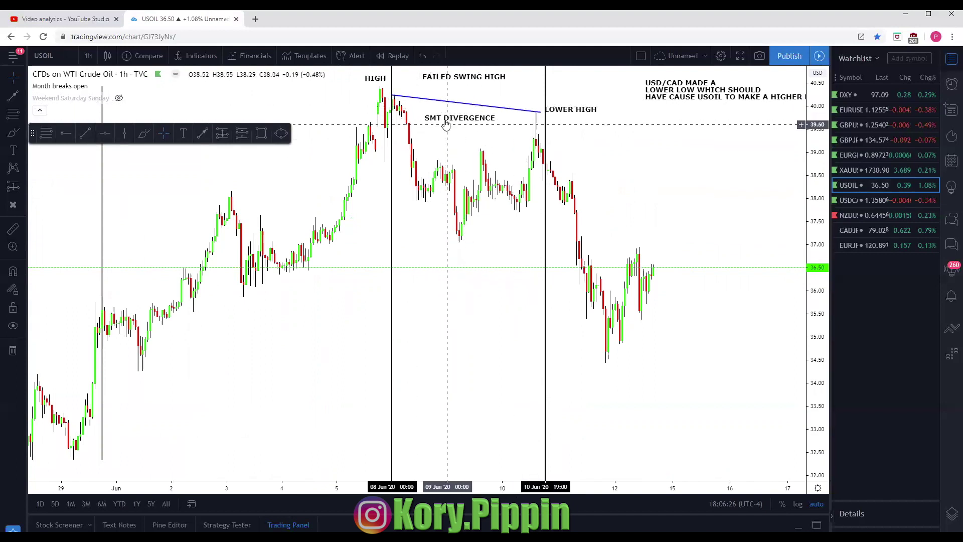
{"action": "left_click_drag", "start_coordinate": [446, 124], "coordinate": [392, 81]}
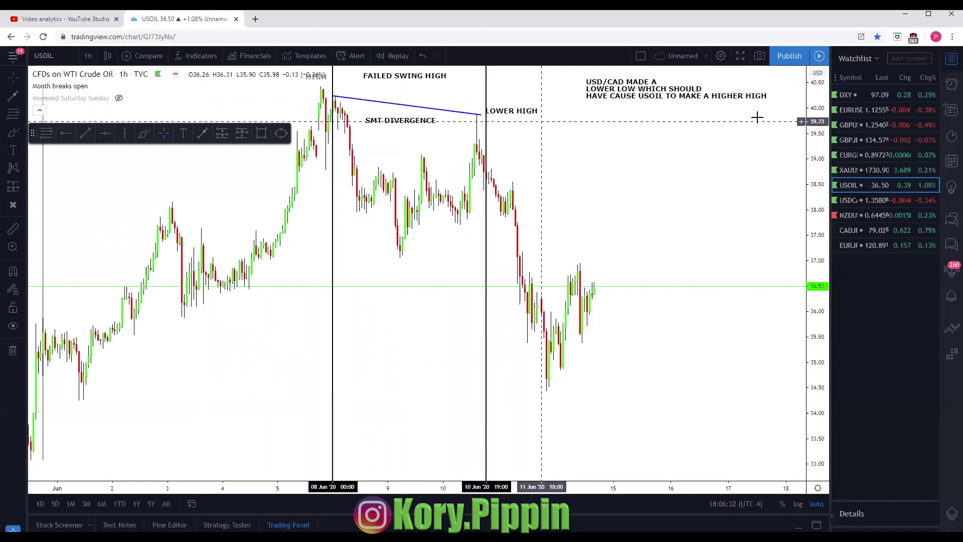
{"action": "left_click", "coordinate": [874, 198]}
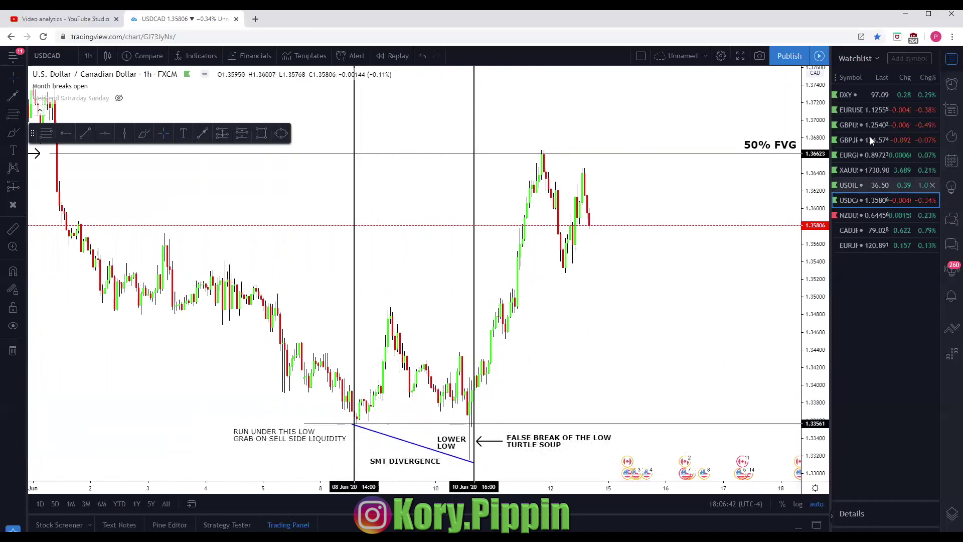
{"action": "left_click", "coordinate": [873, 185]}
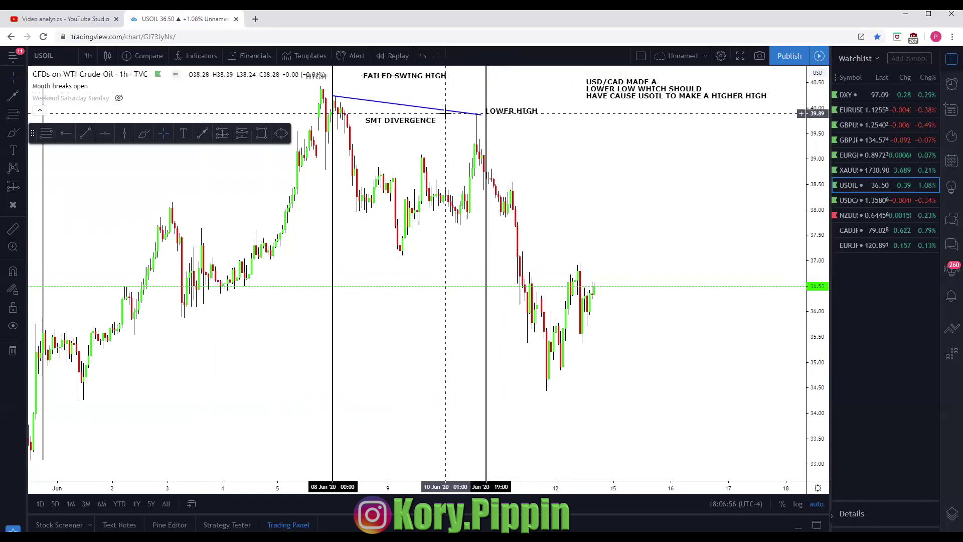
Compare USOIL's lower high with USDCAD's lower low by alternating between the two hourly charts, ending on USDCAD.
{"action": "left_click_drag", "start_coordinate": [306, 87], "coordinate": [343, 86]}
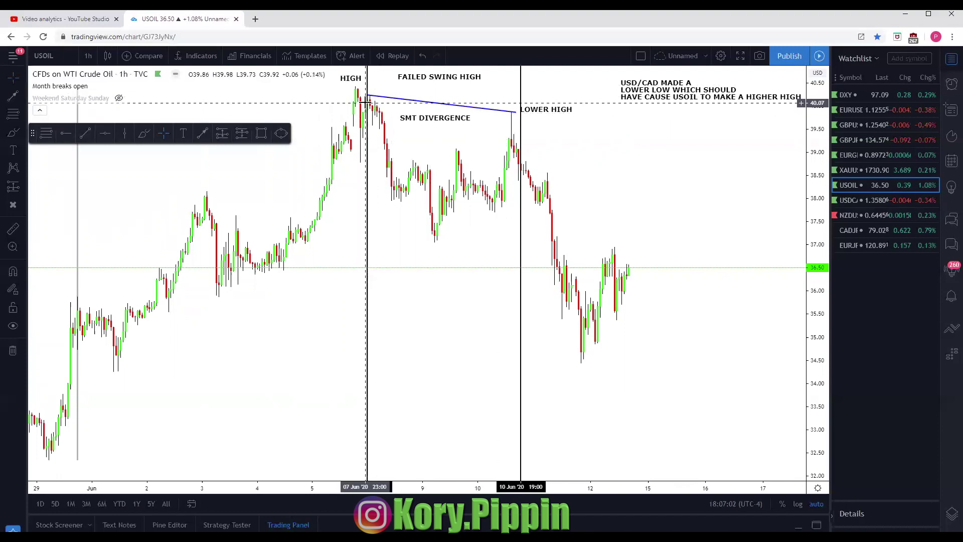
{"action": "left_click", "coordinate": [873, 201]}
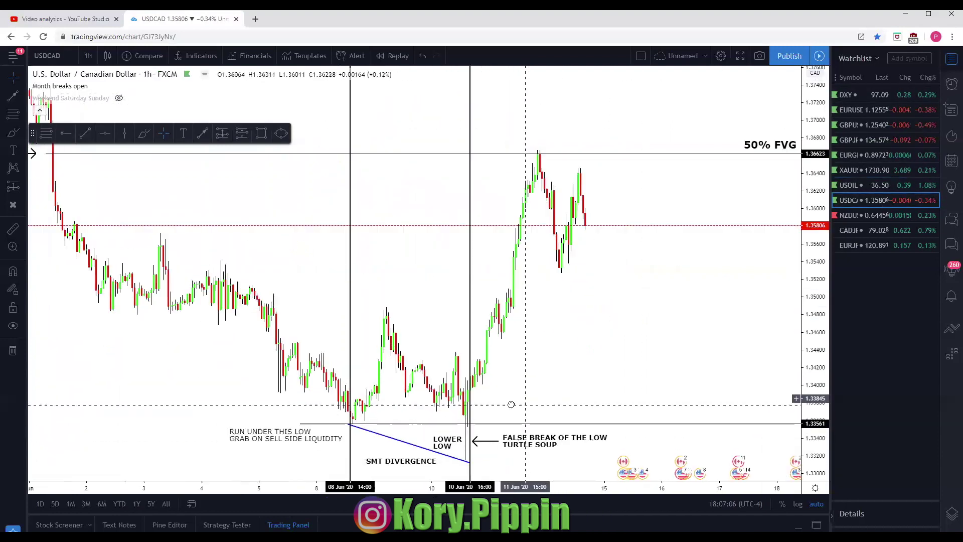
{"action": "left_click_drag", "start_coordinate": [512, 404], "coordinate": [494, 404]}
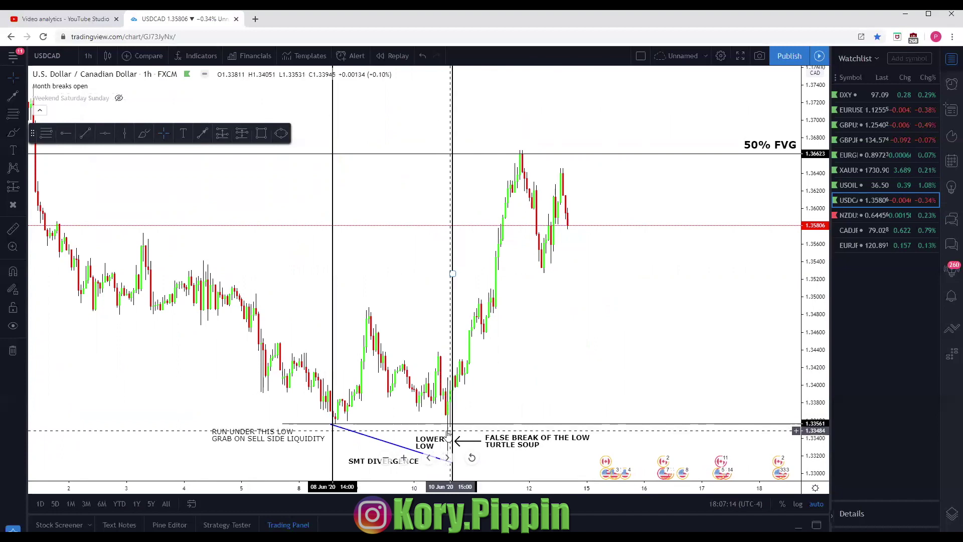
{"action": "left_click", "coordinate": [852, 186]}
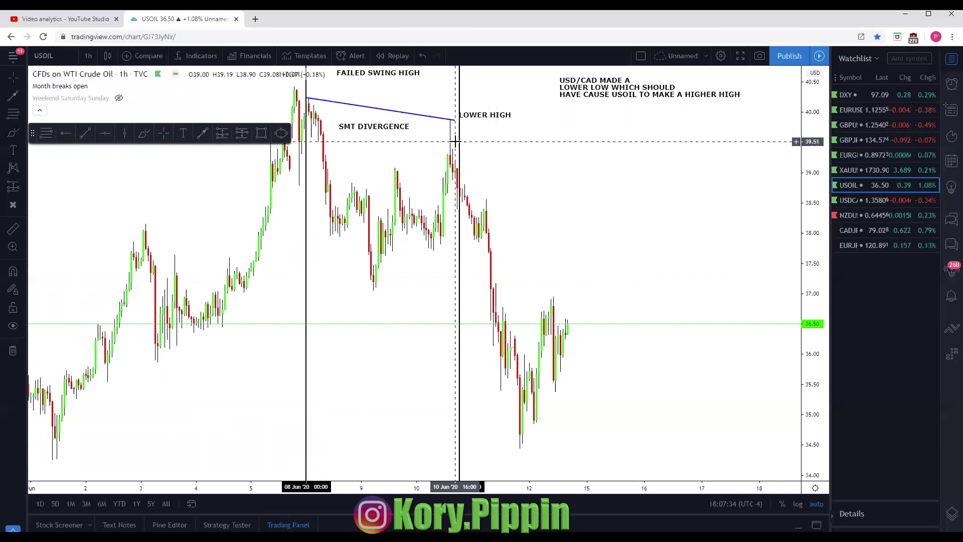
{"action": "left_click", "coordinate": [859, 200]}
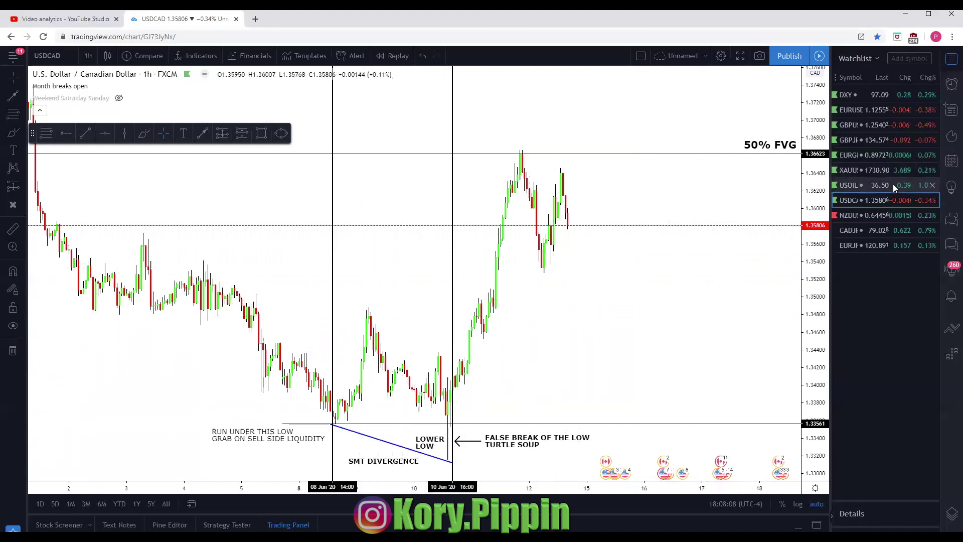
Measure the price distance from the 8 June sell-side liquidity line up to the 50% FVG level on USDCAD.
{"action": "scroll", "coordinate": [383, 282], "scroll_direction": "up", "scroll_amount": 3}
{"action": "scroll", "coordinate": [396, 281], "scroll_direction": "down", "scroll_amount": 4}
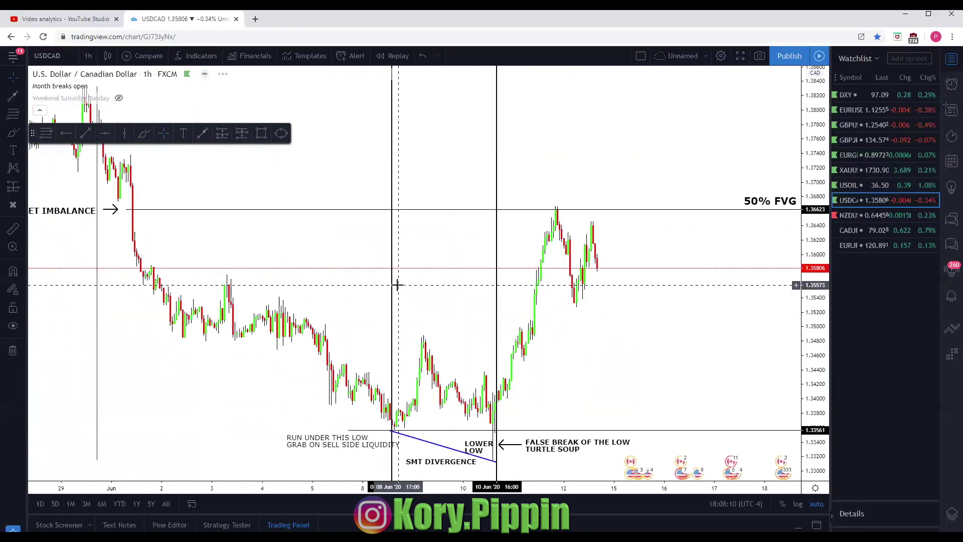
{"action": "scroll", "coordinate": [431, 306], "scroll_direction": "up", "scroll_amount": 1}
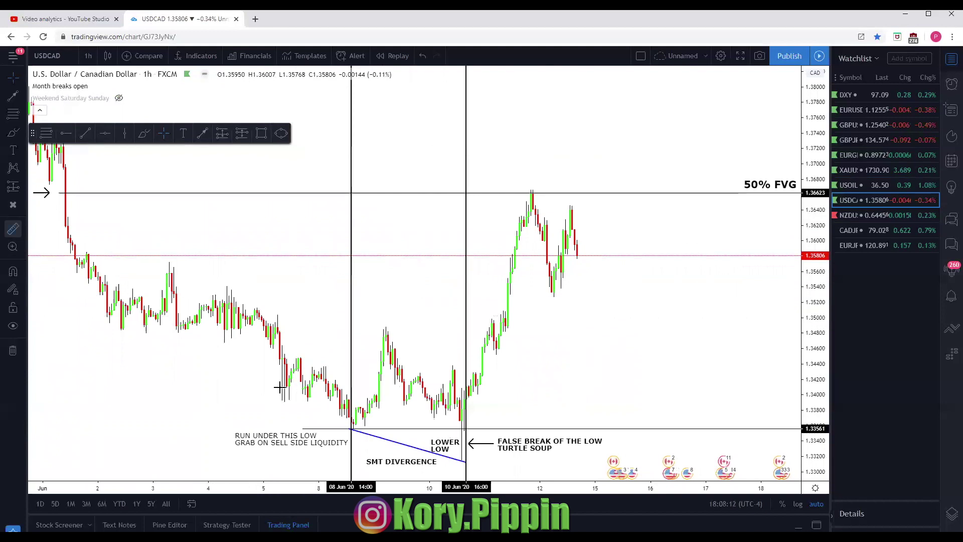
{"action": "left_click", "coordinate": [441, 428]}
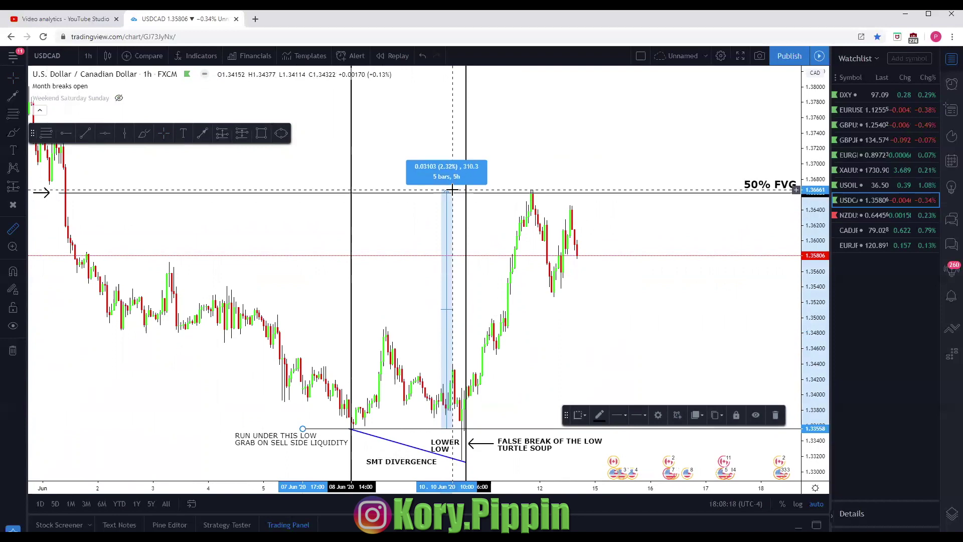
{"action": "key", "text": "Escape"}
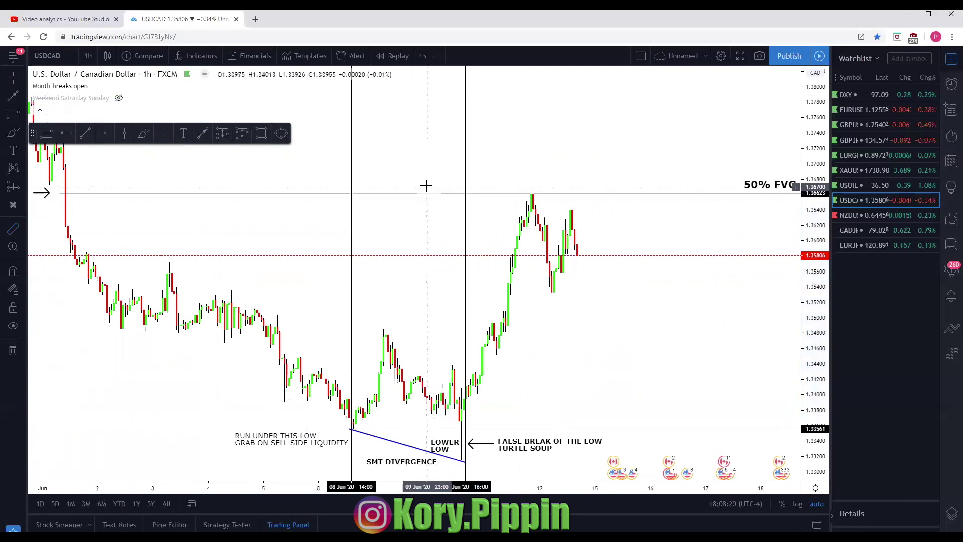
Nudge the "FALSE BREAK OF THE LOW TURTLE SOUP" label slightly away from its arrow on the USDCAD chart.
{"action": "scroll", "coordinate": [440, 196], "scroll_direction": "down", "scroll_amount": 2}
{"action": "scroll", "coordinate": [441, 196], "scroll_direction": "up", "scroll_amount": 1}
{"action": "left_click_drag", "start_coordinate": [402, 191], "coordinate": [387, 194]}
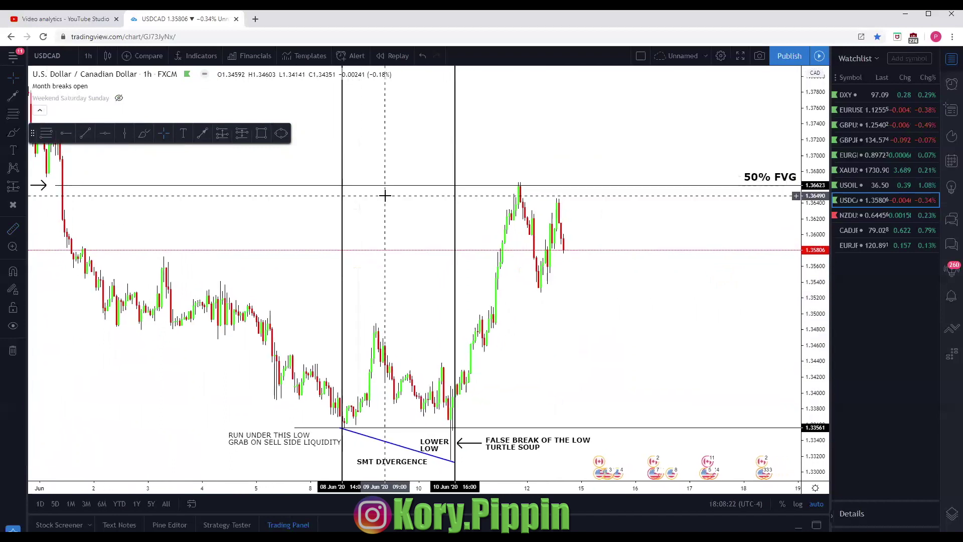
{"action": "left_click_drag", "start_coordinate": [434, 320], "coordinate": [391, 320]}
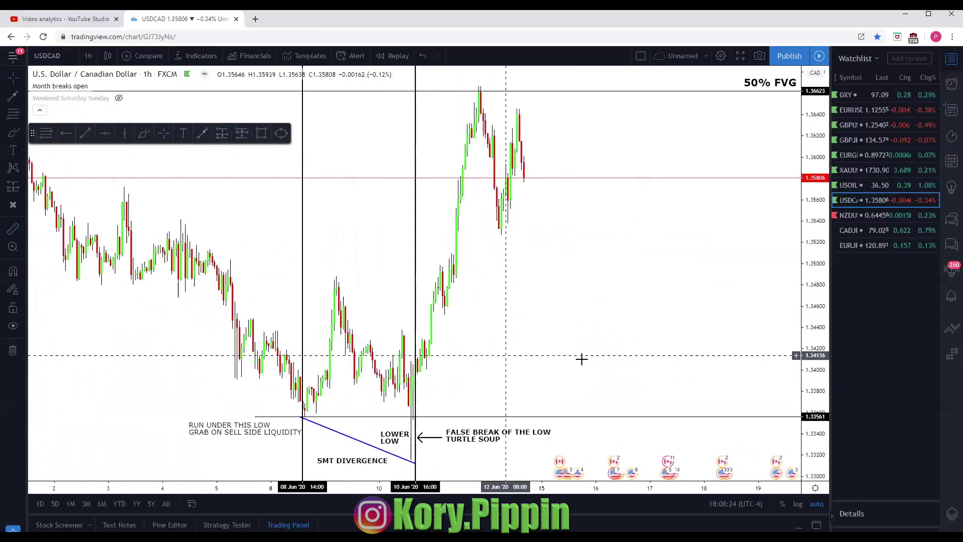
{"action": "left_click_drag", "start_coordinate": [580, 360], "coordinate": [537, 359]}
{"action": "scroll", "coordinate": [509, 359], "scroll_direction": "up", "scroll_amount": 1}
{"action": "left_click_drag", "start_coordinate": [462, 358], "coordinate": [528, 359]}
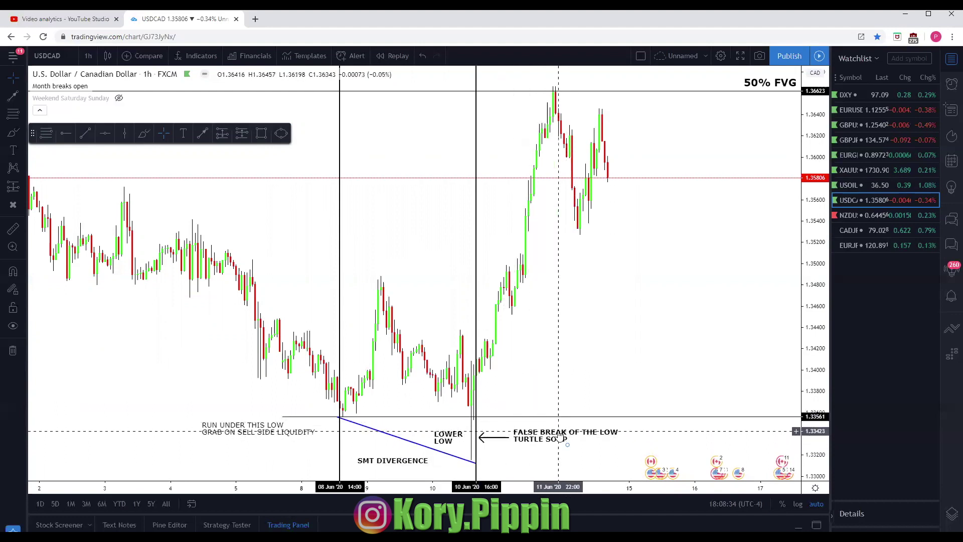
{"action": "left_click_drag", "start_coordinate": [561, 437], "coordinate": [566, 436]}
{"action": "left_click", "coordinate": [541, 404]}
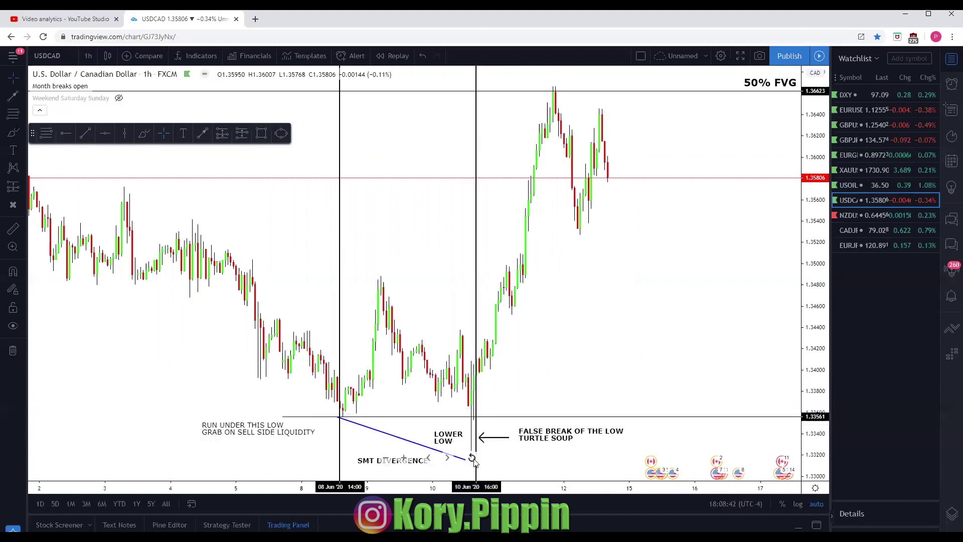
Examine the 10 June false break below the sell-side liquidity line and the following rally to the 50% FVG on USDCAD.
{"action": "mouse_move", "coordinate": [516, 460]}
{"action": "left_mouse_down"}
{"action": "mouse_move", "coordinate": [558, 461]}
{"action": "mouse_move", "coordinate": [525, 459]}
{"action": "left_mouse_up"}
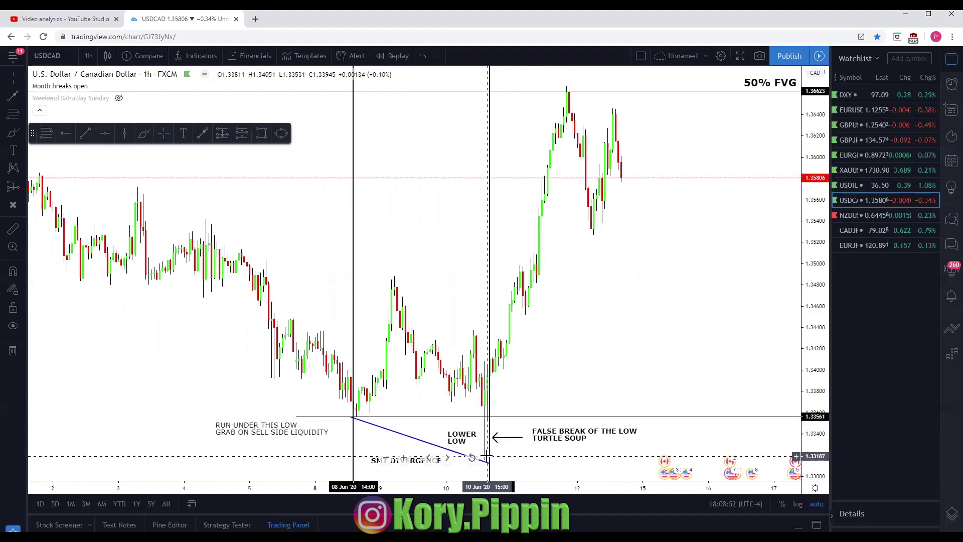
{"action": "scroll", "coordinate": [517, 399], "scroll_direction": "right", "scroll_amount": 2}
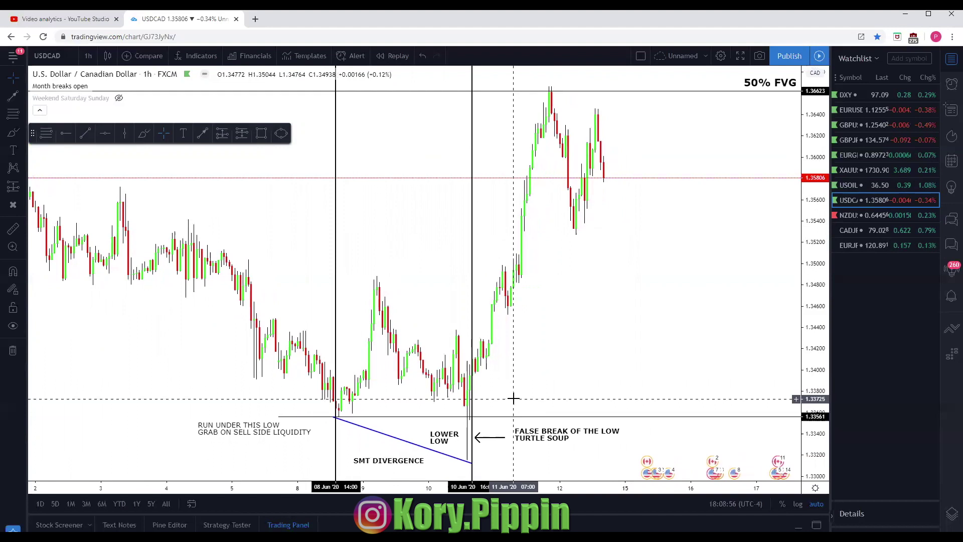
{"action": "scroll", "coordinate": [502, 389], "scroll_direction": "right", "scroll_amount": 3}
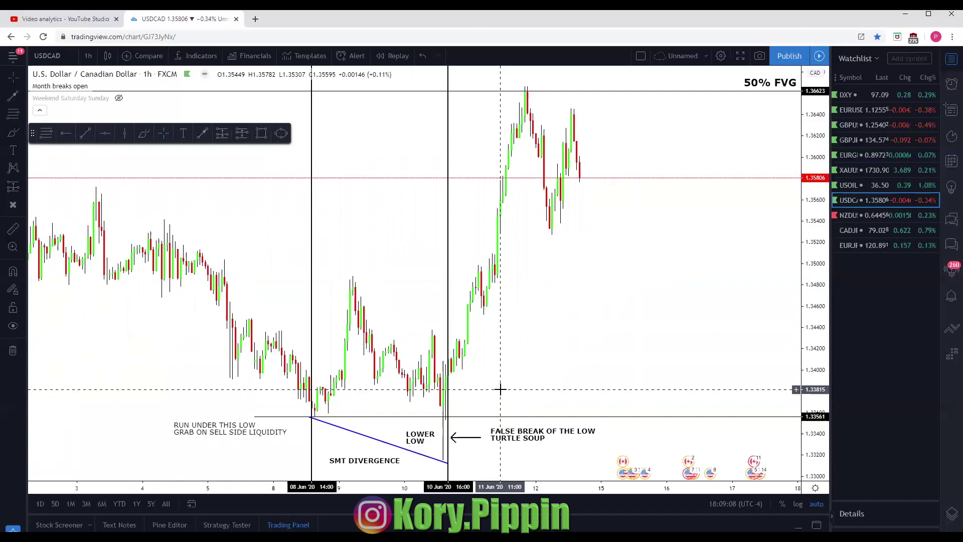
{"action": "left_click", "coordinate": [445, 434]}
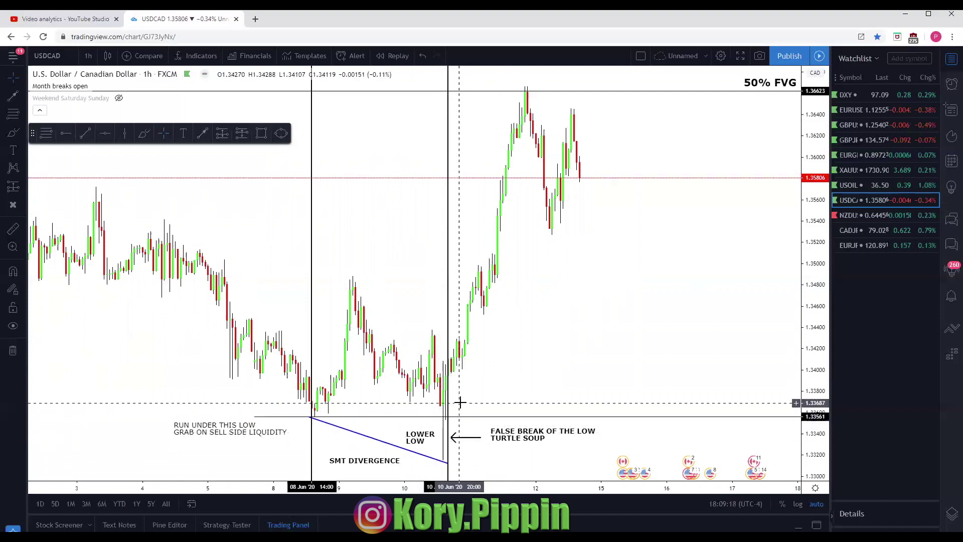
{"action": "left_click_drag", "start_coordinate": [448, 403], "coordinate": [443, 406]}
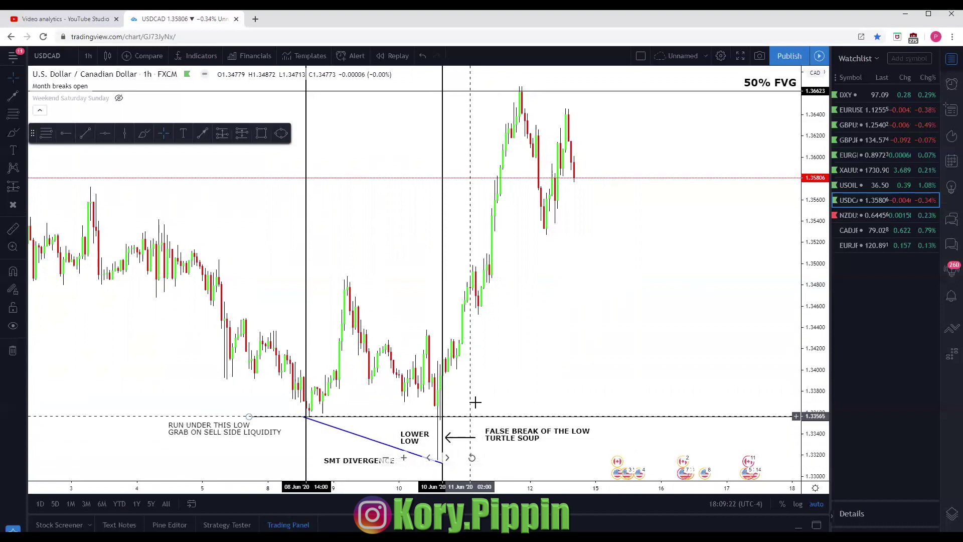
{"action": "left_click_drag", "start_coordinate": [475, 402], "coordinate": [461, 401]}
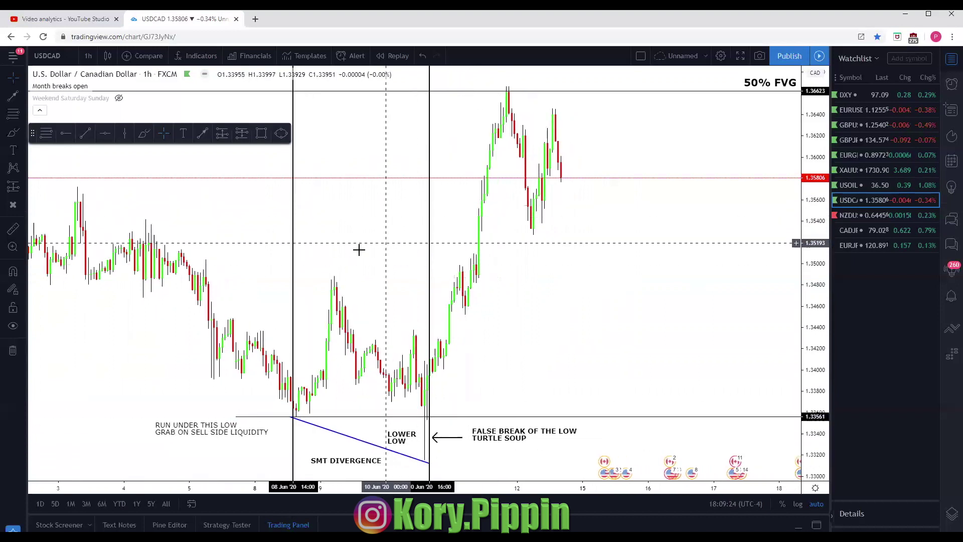
{"action": "left_click_drag", "start_coordinate": [359, 250], "coordinate": [372, 249]}
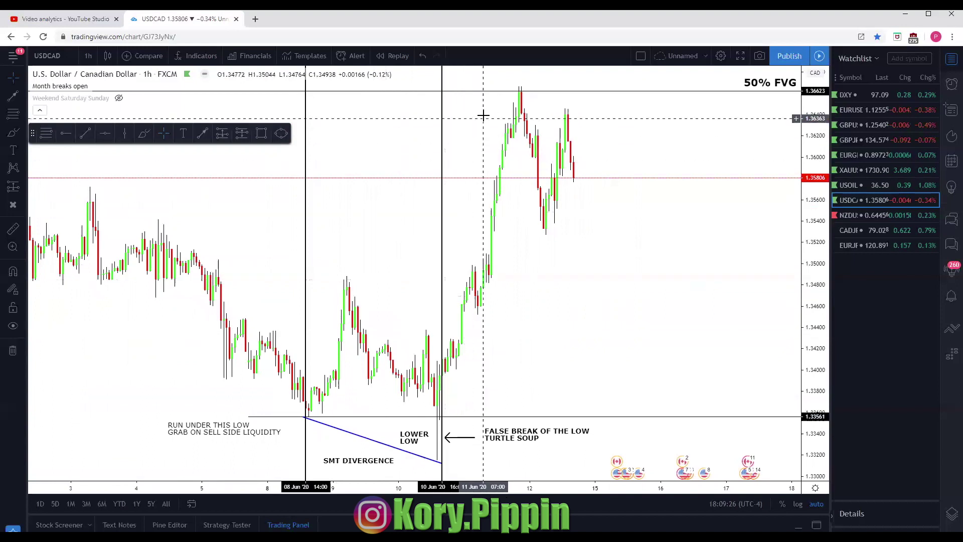
{"action": "left_click_drag", "start_coordinate": [380, 273], "coordinate": [400, 273]}
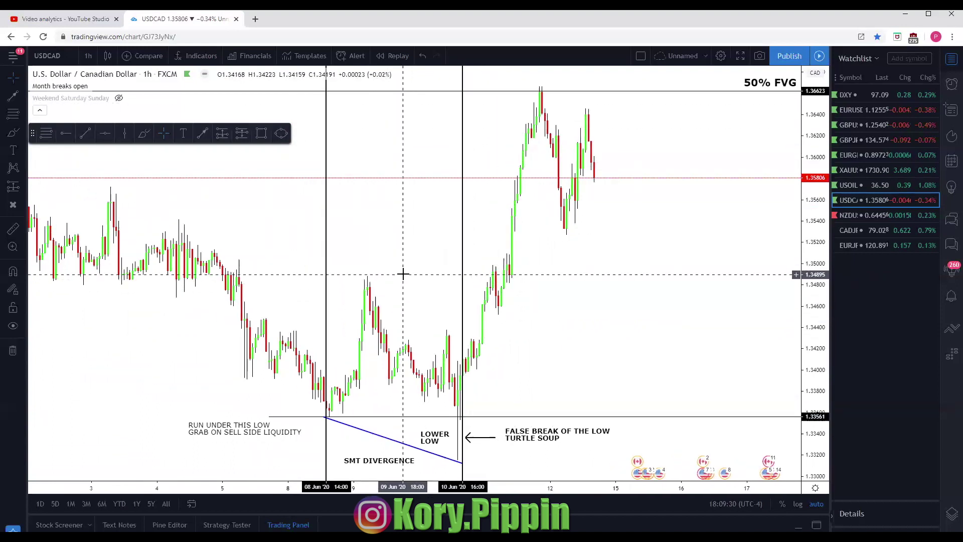
Draw a rectangle over the 1 June market imbalance on USDCAD, spanning about 1.36911 to 1.36309 from 07:00 to 15:00.
{"action": "scroll", "coordinate": [403, 273], "scroll_direction": "down", "scroll_amount": 2}
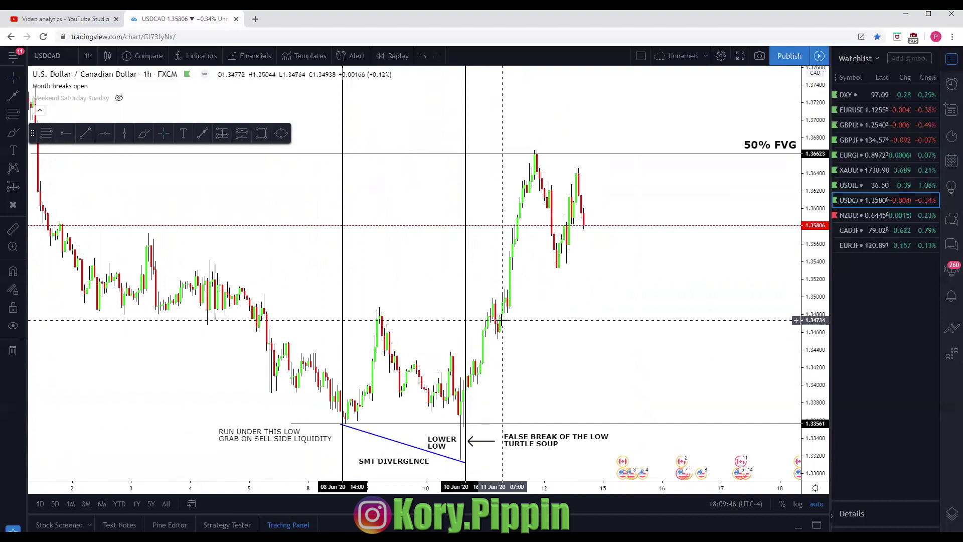
{"action": "scroll", "coordinate": [517, 292], "scroll_direction": "down", "scroll_amount": 1}
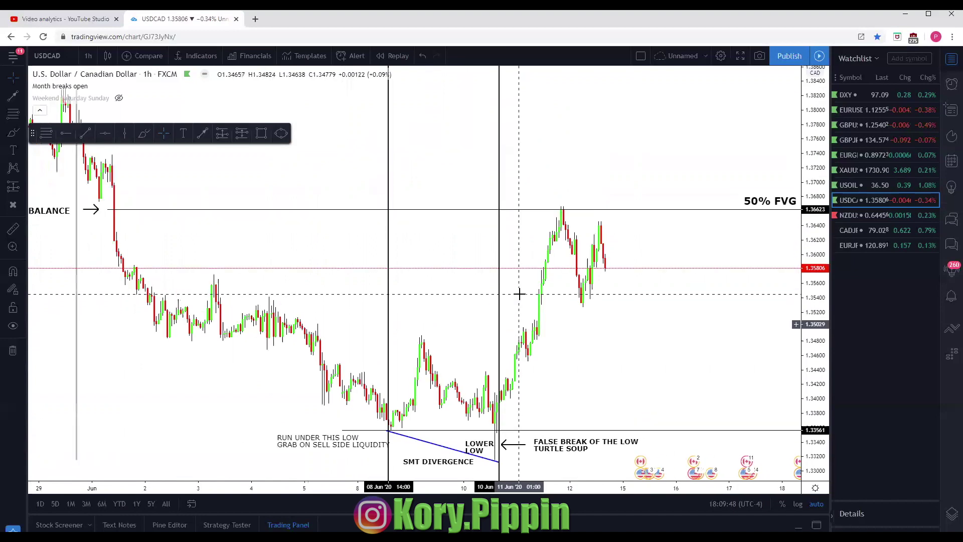
{"action": "scroll", "coordinate": [472, 334], "scroll_direction": "left", "scroll_amount": 1}
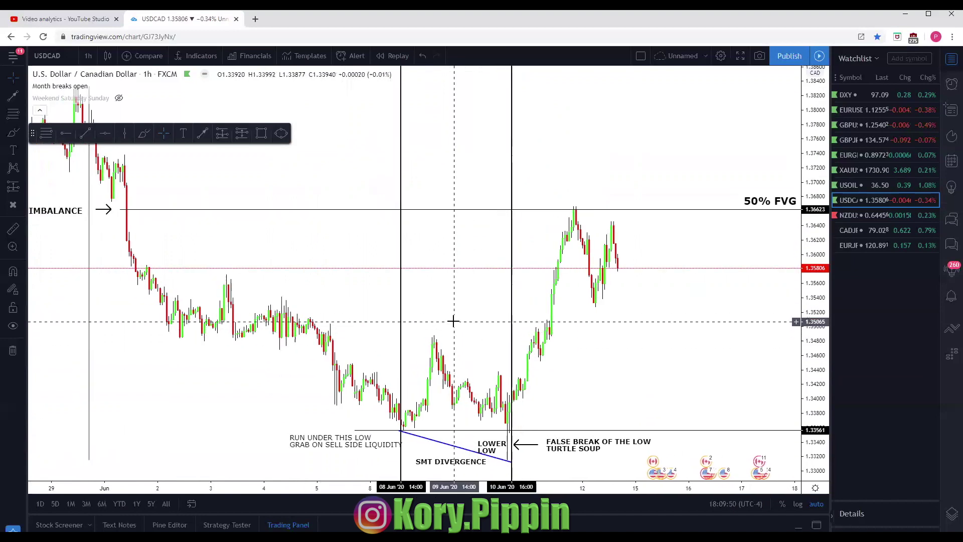
{"action": "scroll", "coordinate": [502, 366], "scroll_direction": "left", "scroll_amount": 2}
{"action": "scroll", "coordinate": [497, 338], "scroll_direction": "down", "scroll_amount": 1}
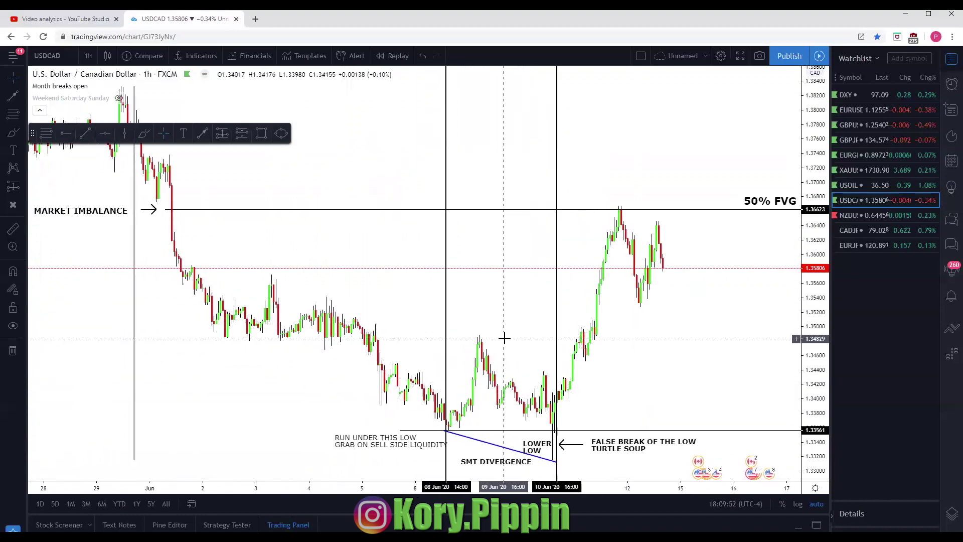
{"action": "scroll", "coordinate": [503, 338], "scroll_direction": "left", "scroll_amount": 3}
{"action": "scroll", "coordinate": [443, 318], "scroll_direction": "left", "scroll_amount": 2}
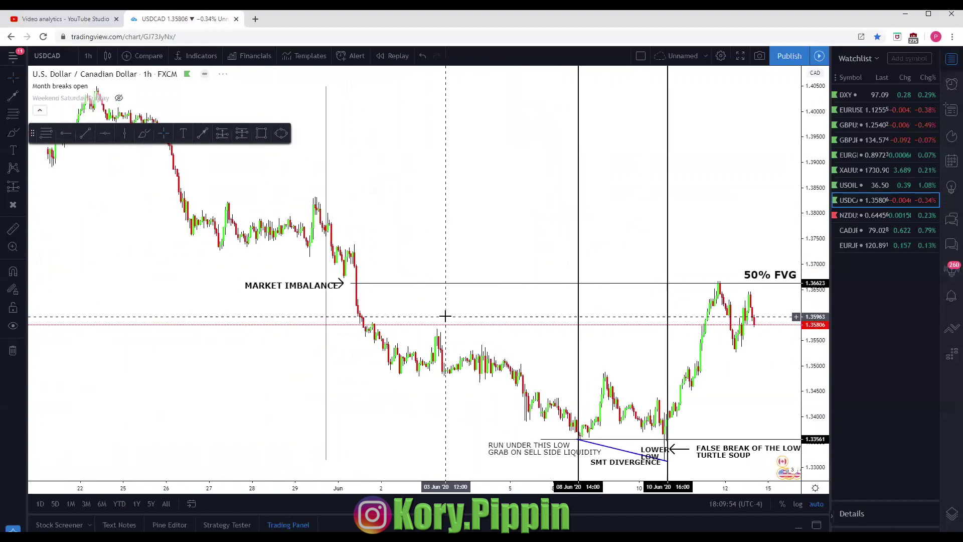
{"action": "scroll", "coordinate": [493, 265], "scroll_direction": "left", "scroll_amount": 3}
{"action": "scroll", "coordinate": [452, 256], "scroll_direction": "up", "scroll_amount": 2}
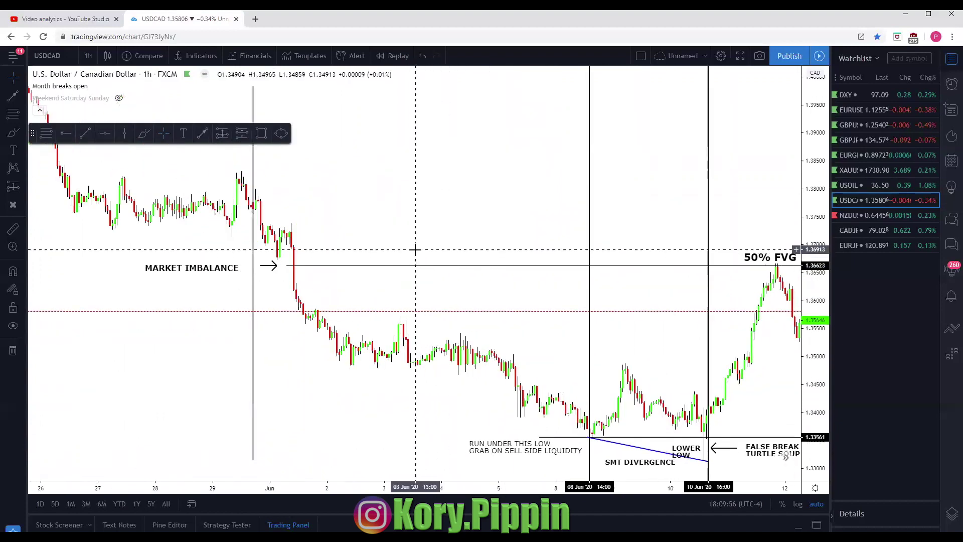
{"action": "scroll", "coordinate": [439, 237], "scroll_direction": "left", "scroll_amount": 3}
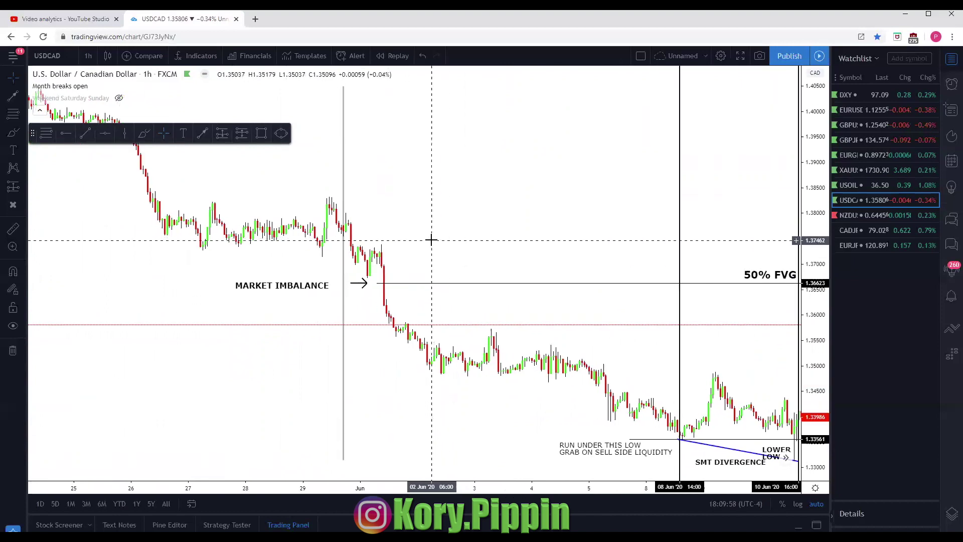
{"action": "scroll", "coordinate": [376, 239], "scroll_direction": "up", "scroll_amount": 2}
{"action": "scroll", "coordinate": [406, 237], "scroll_direction": "left", "scroll_amount": 1}
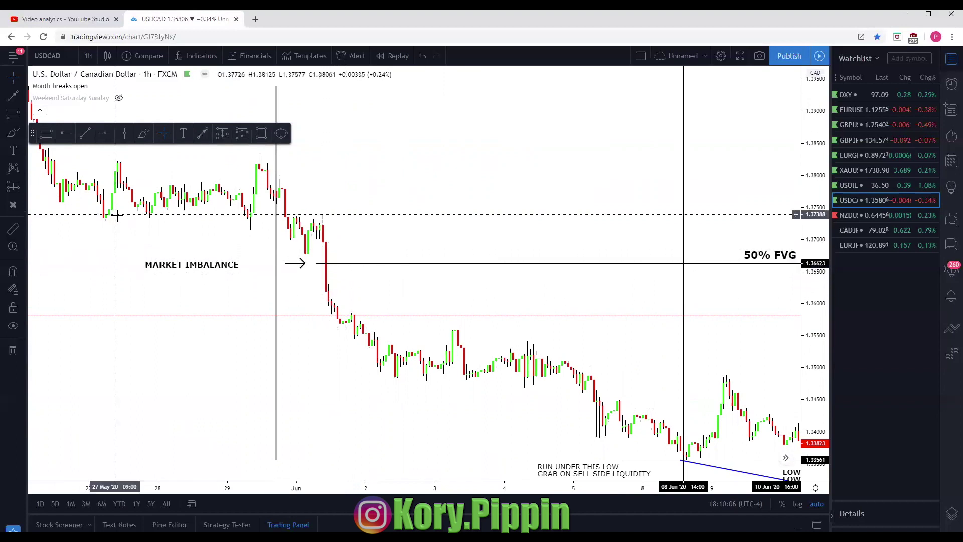
{"action": "left_click", "coordinate": [261, 133]}
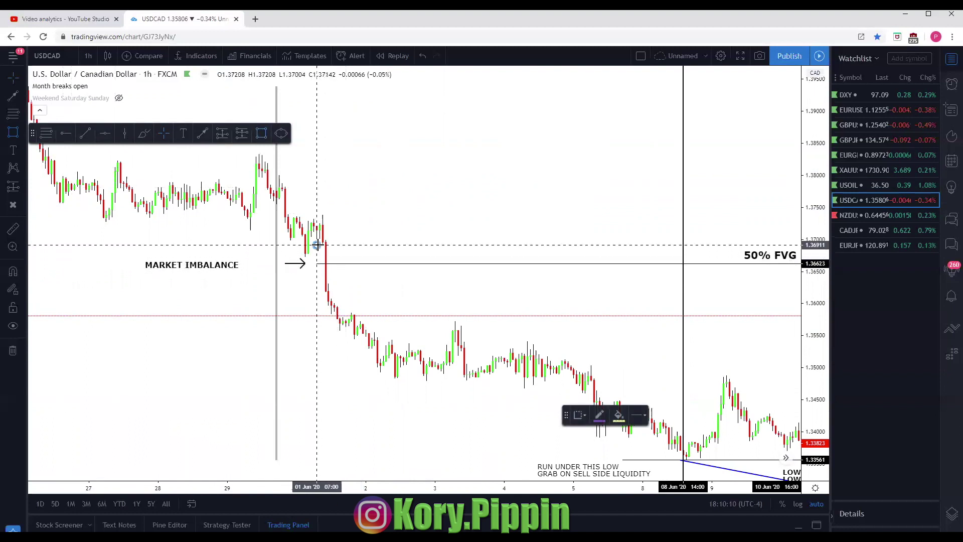
{"action": "left_click_drag", "start_coordinate": [317, 245], "coordinate": [340, 273]}
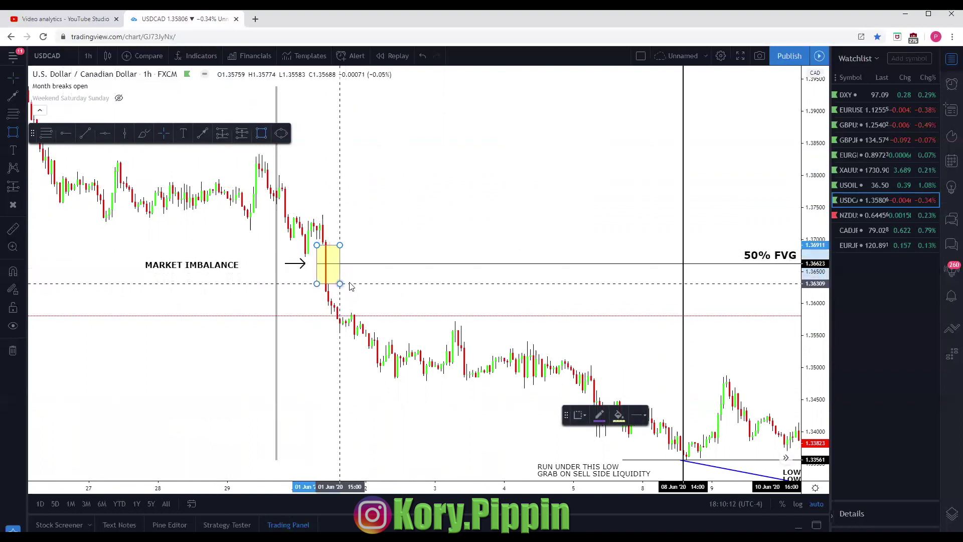
{"action": "left_click", "coordinate": [351, 286]}
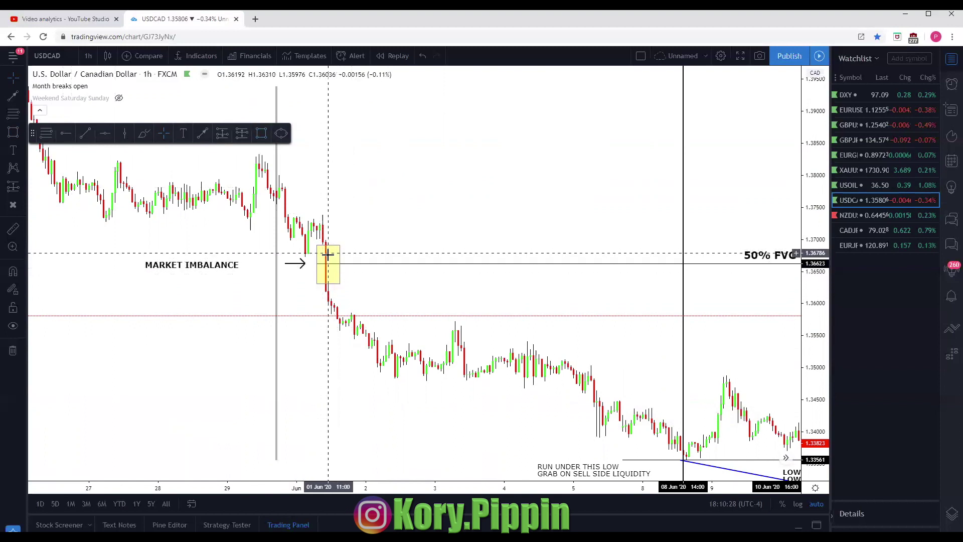
Examine the highlighted imbalance against the 50% FVG line and the decline into the 8 and 10 June lows.
{"action": "mouse_move", "coordinate": [370, 245]}
{"action": "left_mouse_down"}
{"action": "mouse_move", "coordinate": [374, 232]}
{"action": "mouse_move", "coordinate": [355, 248]}
{"action": "mouse_move", "coordinate": [376, 228]}
{"action": "left_mouse_up"}
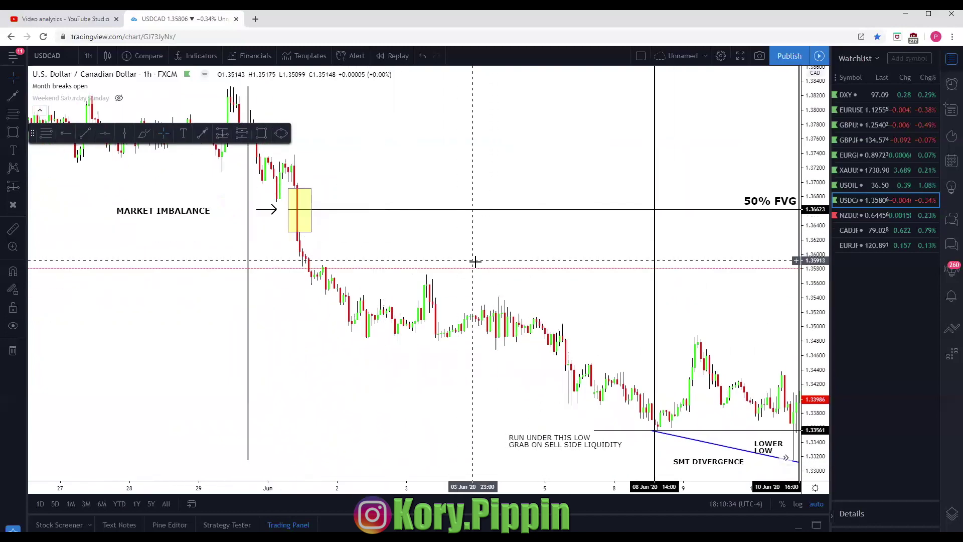
{"action": "scroll", "coordinate": [476, 260], "scroll_direction": "down", "scroll_amount": 3}
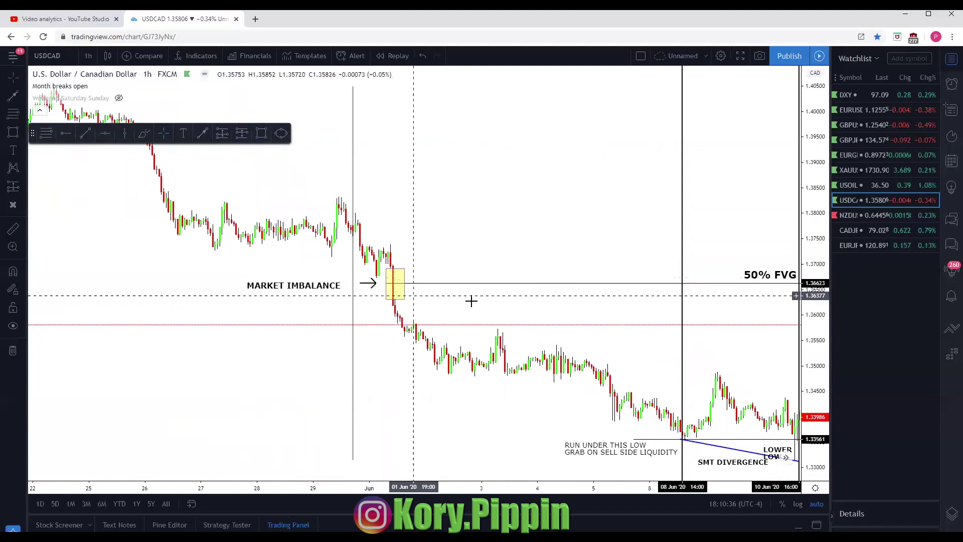
{"action": "left_click_drag", "start_coordinate": [471, 301], "coordinate": [447, 301]}
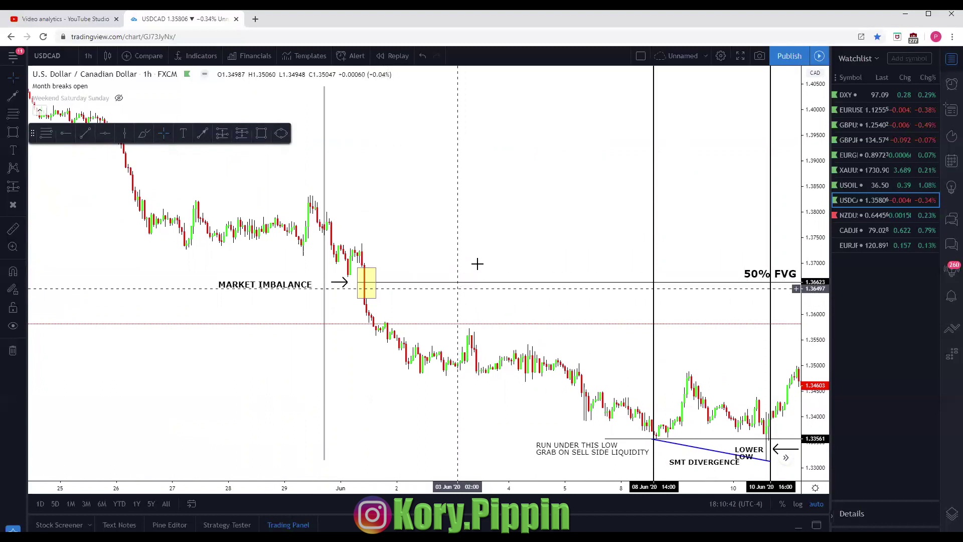
Examine the rally from the 10 June false break up to the 50% FVG line on USDCAD.
{"action": "left_click_drag", "start_coordinate": [477, 262], "coordinate": [439, 265]}
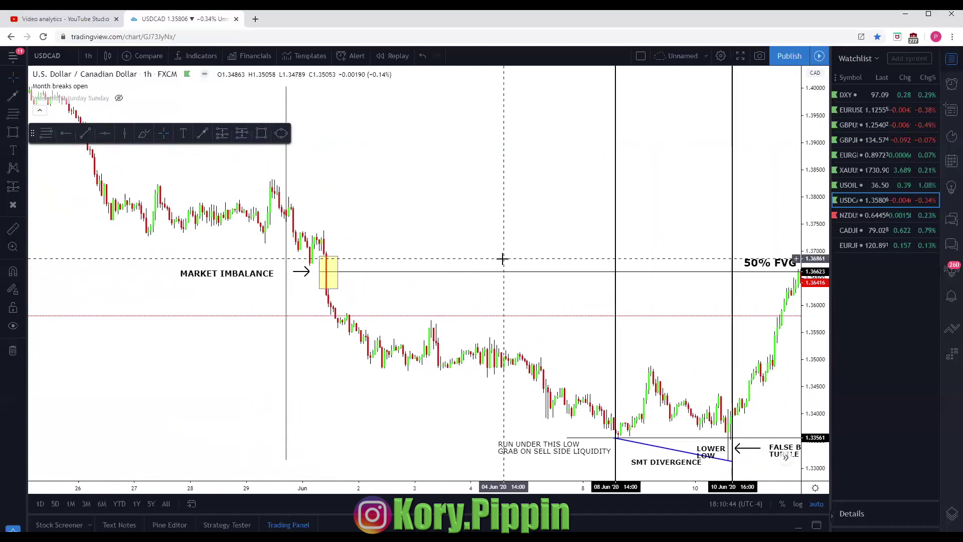
{"action": "scroll", "coordinate": [573, 249], "scroll_direction": "down", "scroll_amount": 3}
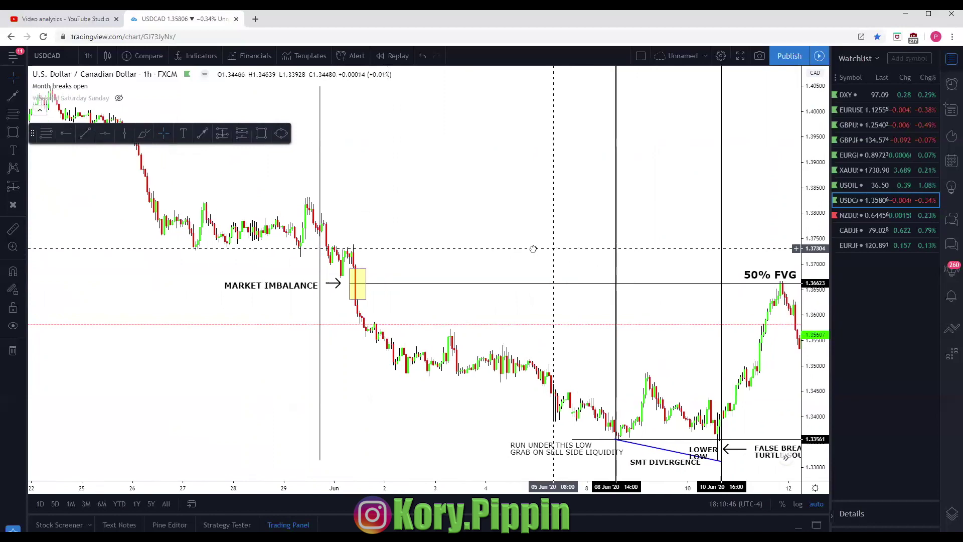
{"action": "left_click_drag", "start_coordinate": [620, 232], "coordinate": [439, 229]}
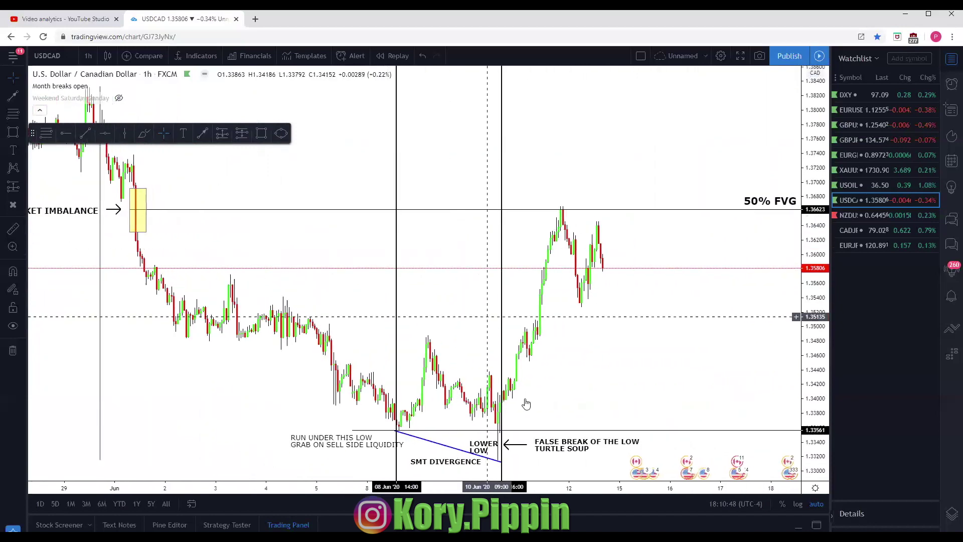
{"action": "left_click_drag", "start_coordinate": [516, 399], "coordinate": [460, 399]}
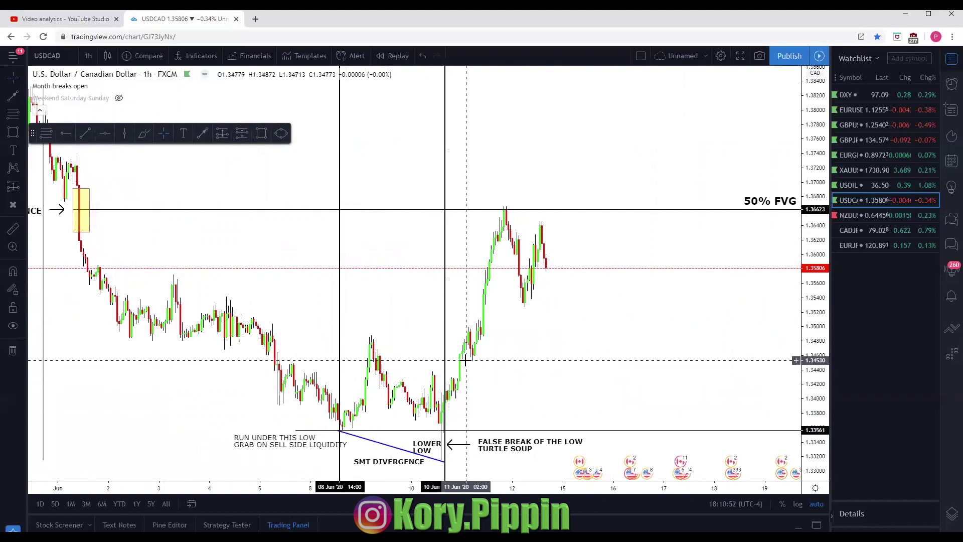
{"action": "scroll", "coordinate": [210, 197], "scroll_direction": "left", "scroll_amount": 2}
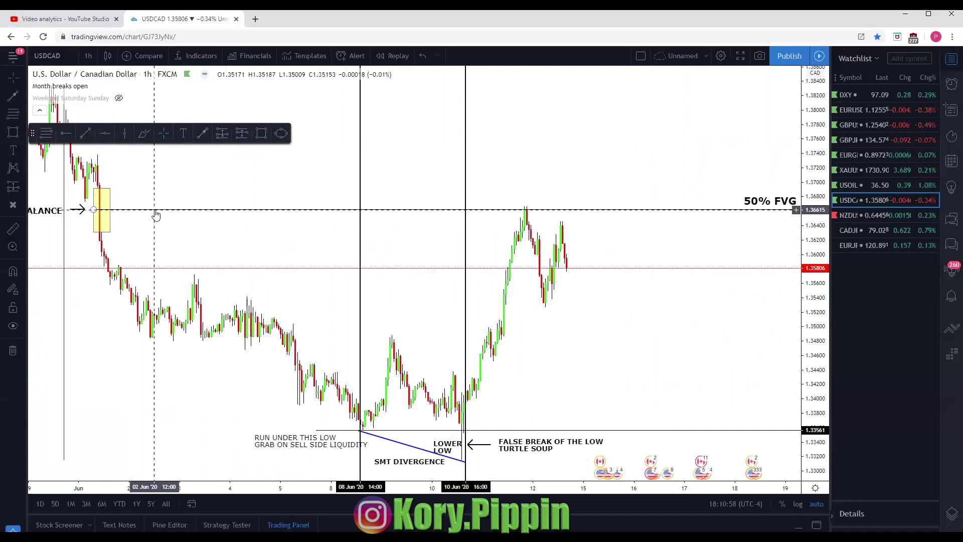
Draw a Fibonacci retracement across the 1 June imbalance on USDCAD, from about 1.36923 at 08:00 to 1.36311 at 13:00.
{"action": "left_click_drag", "start_coordinate": [248, 197], "coordinate": [562, 208]}
{"action": "scroll", "coordinate": [517, 207], "scroll_direction": "up", "scroll_amount": 3}
{"action": "left_click_drag", "start_coordinate": [316, 191], "coordinate": [637, 198]}
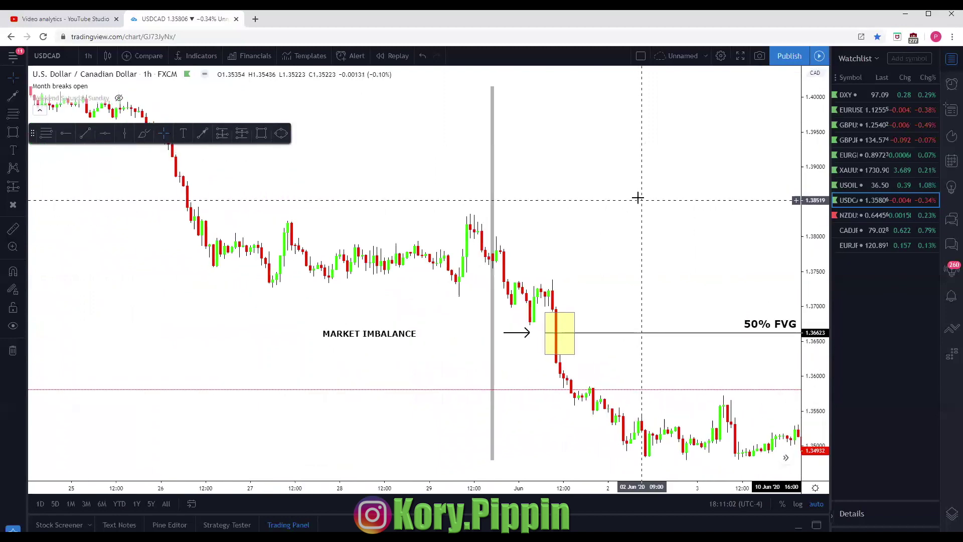
{"action": "scroll", "coordinate": [577, 191], "scroll_direction": "up", "scroll_amount": 2}
{"action": "scroll", "coordinate": [521, 186], "scroll_direction": "up", "scroll_amount": 3}
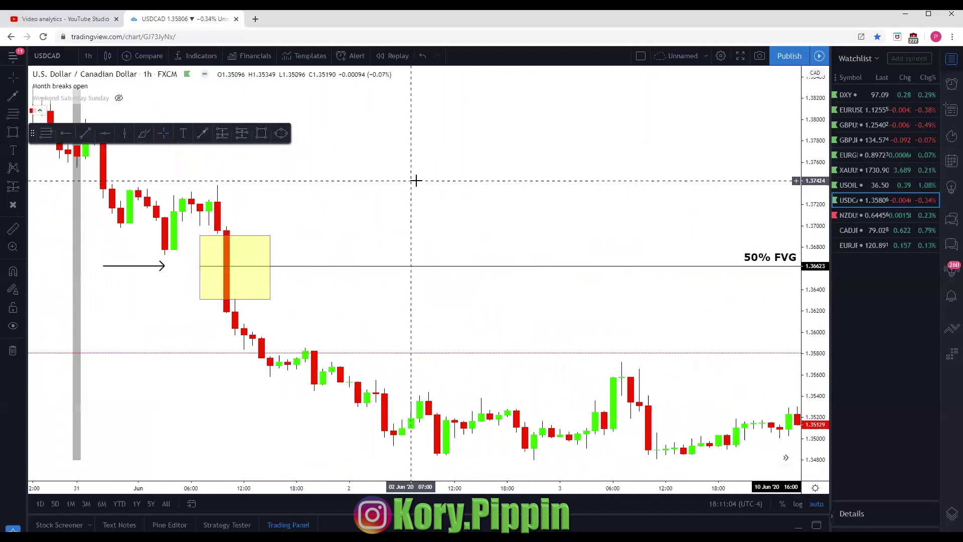
{"action": "left_click", "coordinate": [321, 251]}
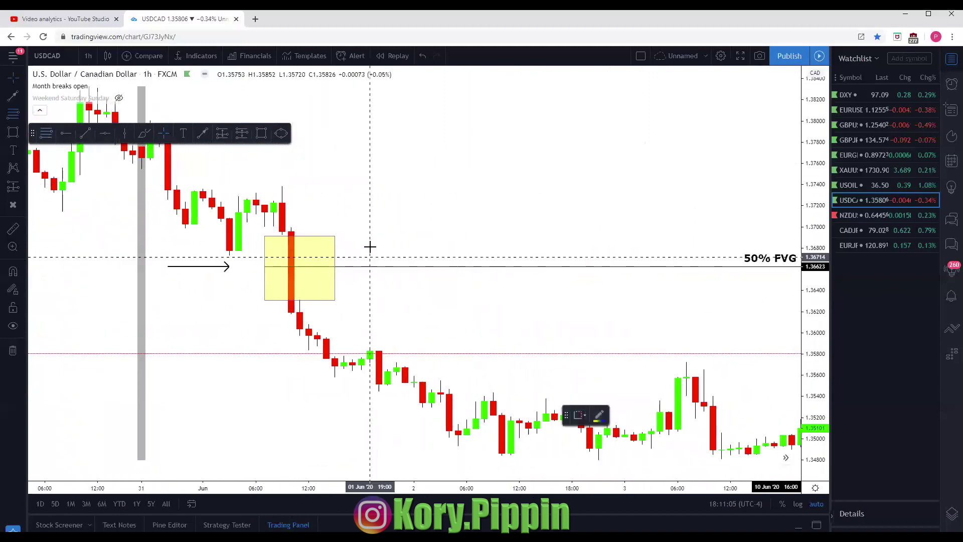
{"action": "left_click", "coordinate": [273, 235]}
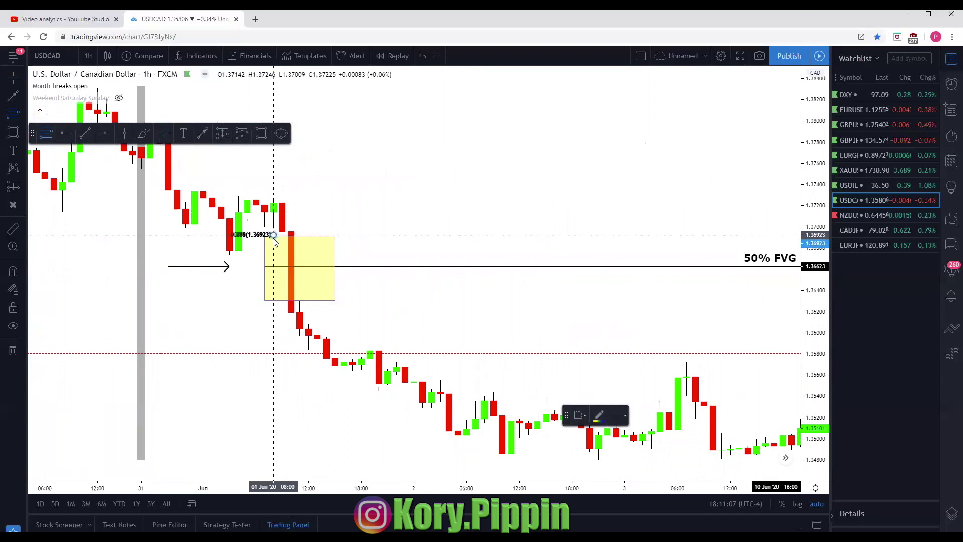
{"action": "left_click", "coordinate": [320, 299]}
{"action": "left_click", "coordinate": [366, 286]}
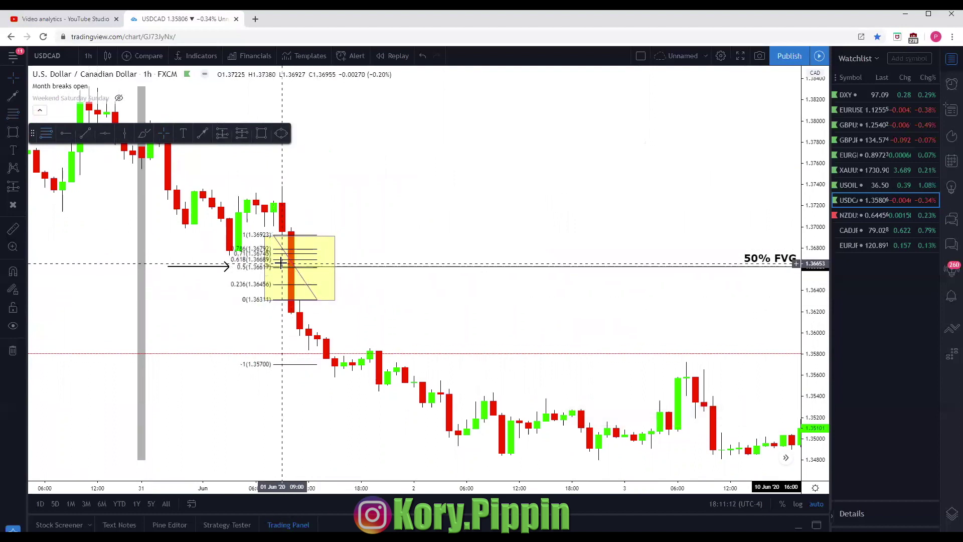
Align the 50% FVG line with the retracement's 0.5 level at about 1.36618 and delete the Fibonacci retracement.
{"action": "left_click", "coordinate": [321, 272]}
{"action": "left_click", "coordinate": [333, 273]}
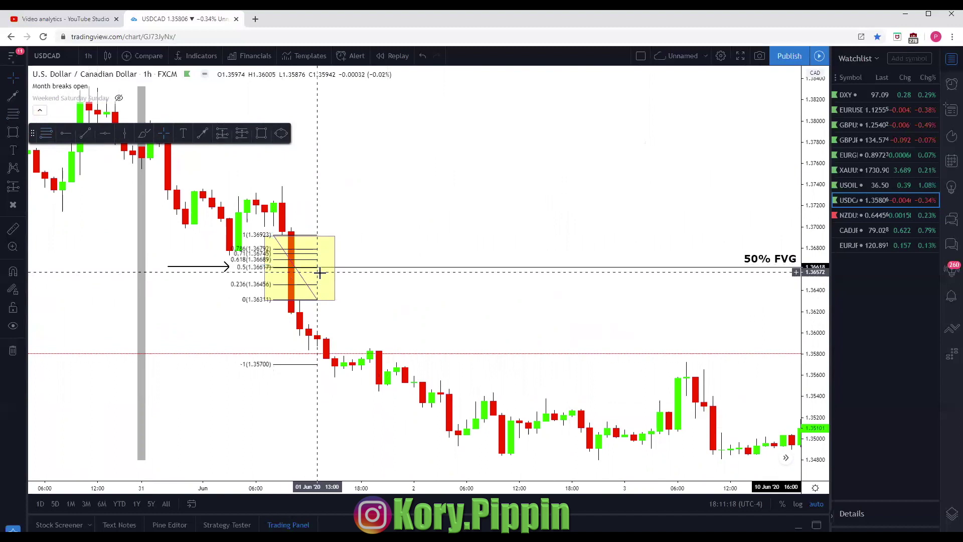
{"action": "left_click", "coordinate": [318, 301]}
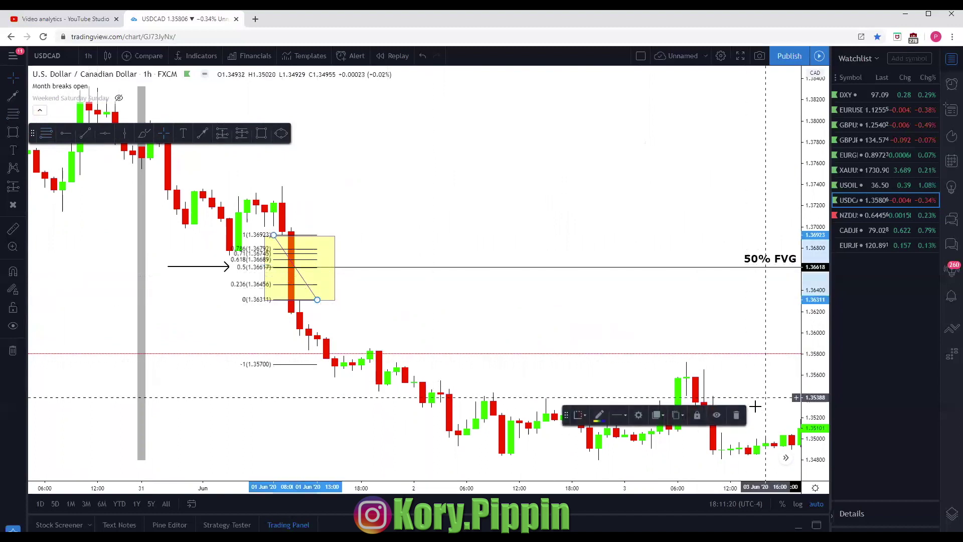
{"action": "key", "text": "Delete"}
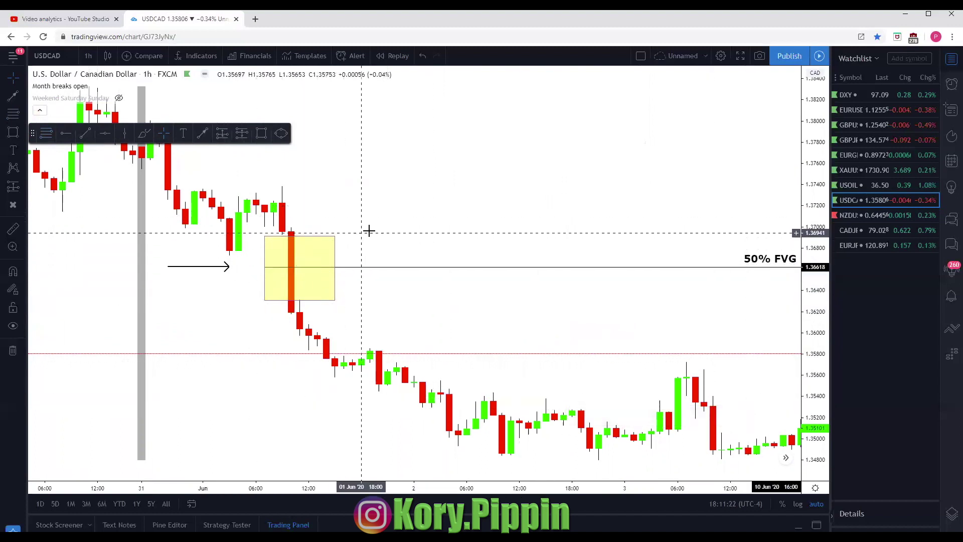
Examine the USDCAD move from the 1 June imbalance through the 8 and 10 June lows and back to the 50% FVG line.
{"action": "scroll", "coordinate": [495, 220], "scroll_direction": "down", "scroll_amount": 3}
{"action": "scroll", "coordinate": [564, 213], "scroll_direction": "right", "scroll_amount": 10}
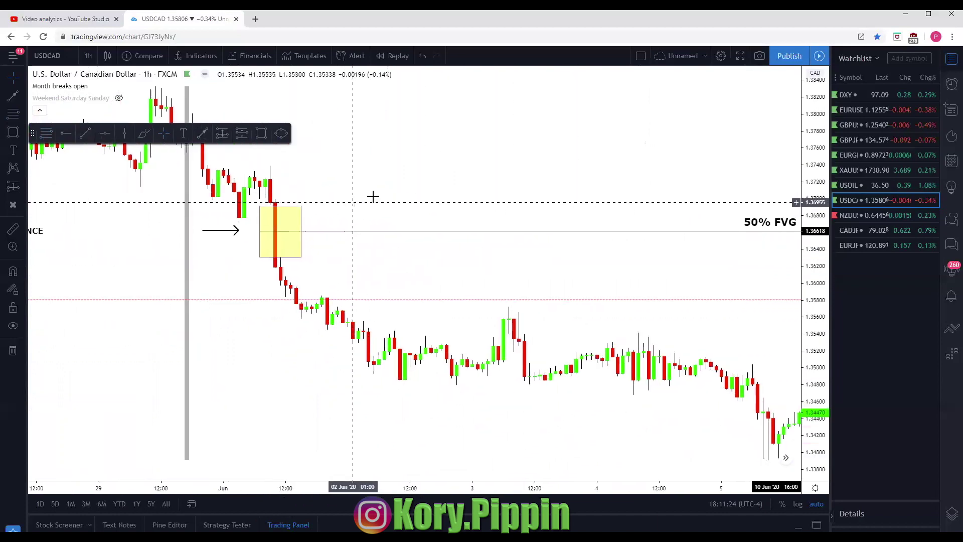
{"action": "scroll", "coordinate": [439, 185], "scroll_direction": "right", "scroll_amount": 5}
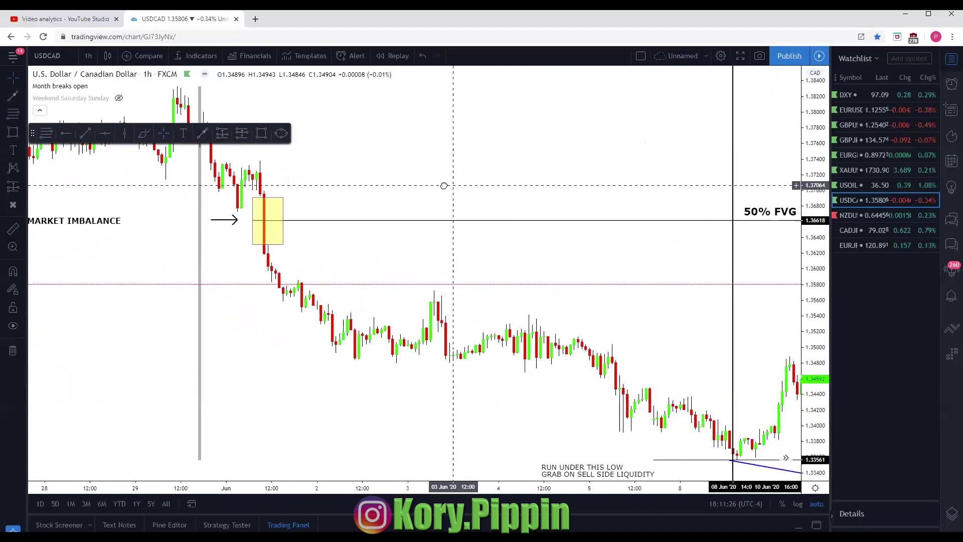
{"action": "scroll", "coordinate": [461, 182], "scroll_direction": "down", "scroll_amount": 3}
{"action": "scroll", "coordinate": [480, 181], "scroll_direction": "right", "scroll_amount": 5}
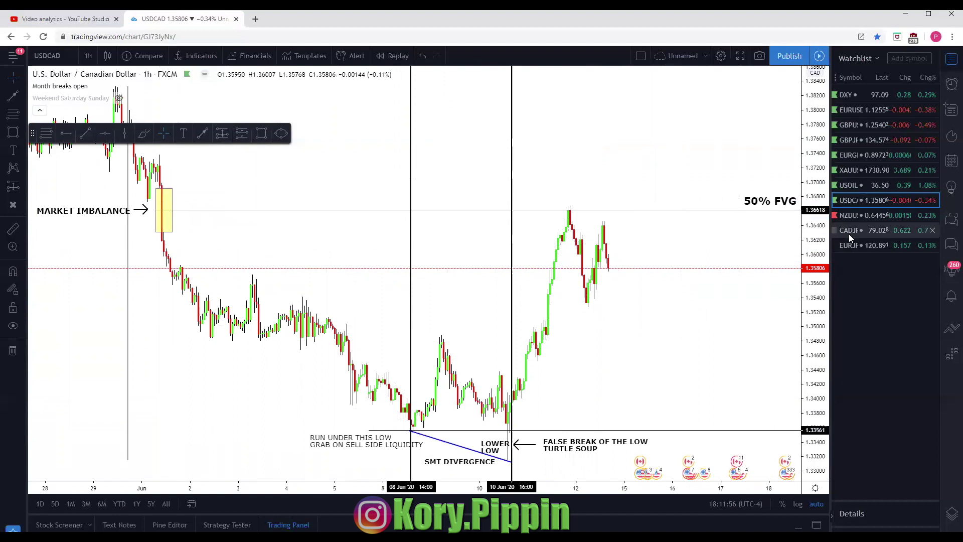
Open the USOIL chart and move the floating drawing toolbar down, clear of the divergence annotations.
{"action": "left_click", "coordinate": [871, 184]}
{"action": "scroll", "coordinate": [562, 236], "scroll_direction": "up", "scroll_amount": 3}
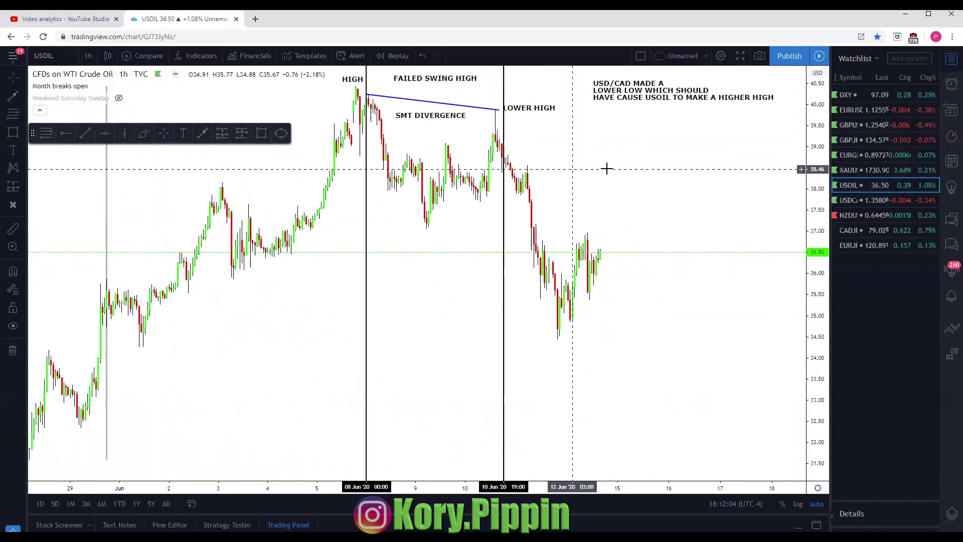
{"action": "left_click_drag", "start_coordinate": [607, 167], "coordinate": [570, 168]}
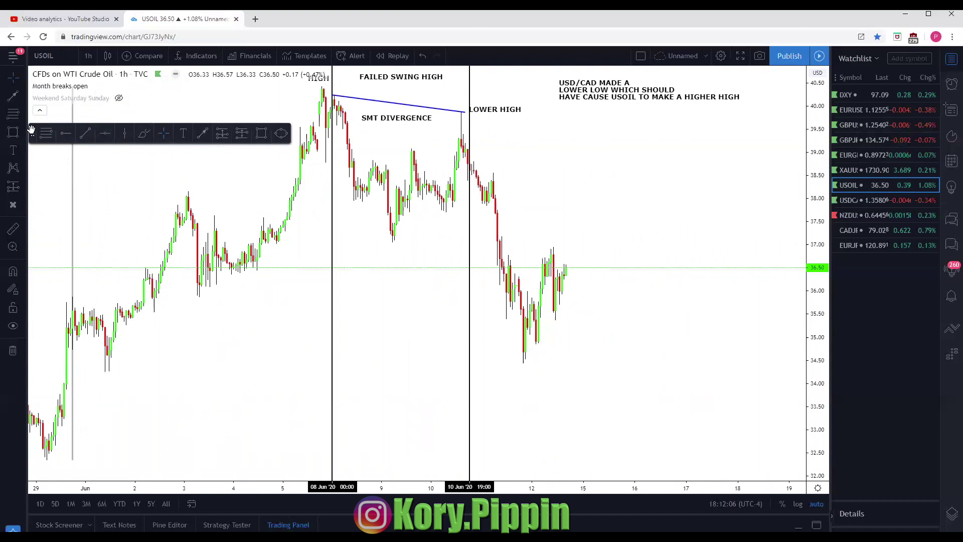
{"action": "mouse_move", "coordinate": [31, 130]}
{"action": "left_mouse_down"}
{"action": "mouse_move", "coordinate": [123, 302]}
{"action": "mouse_move", "coordinate": [68, 379]}
{"action": "left_mouse_up"}
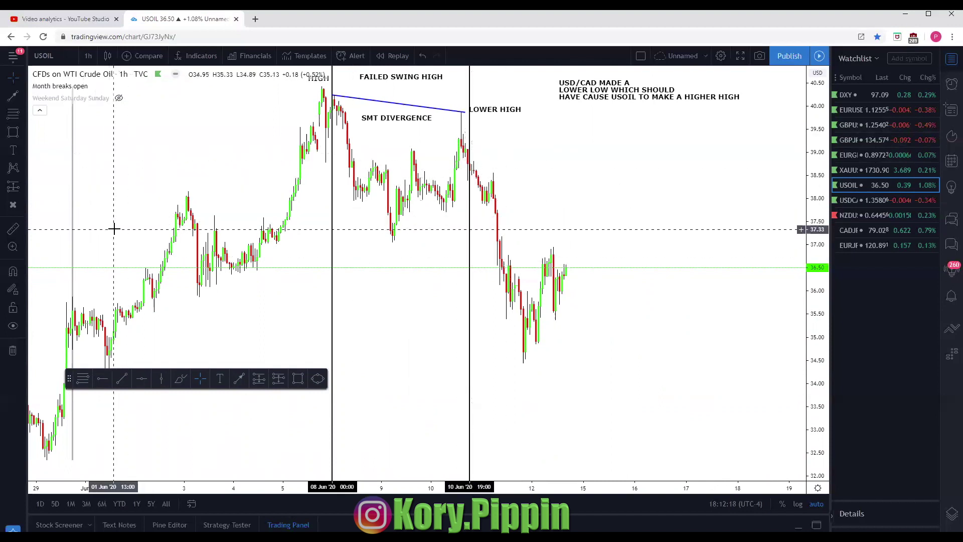
Measure the USOIL drop from about 39.12 near the 10 June lower high to the 34.43 low, and clear the measurement.
{"action": "left_click", "coordinate": [13, 228]}
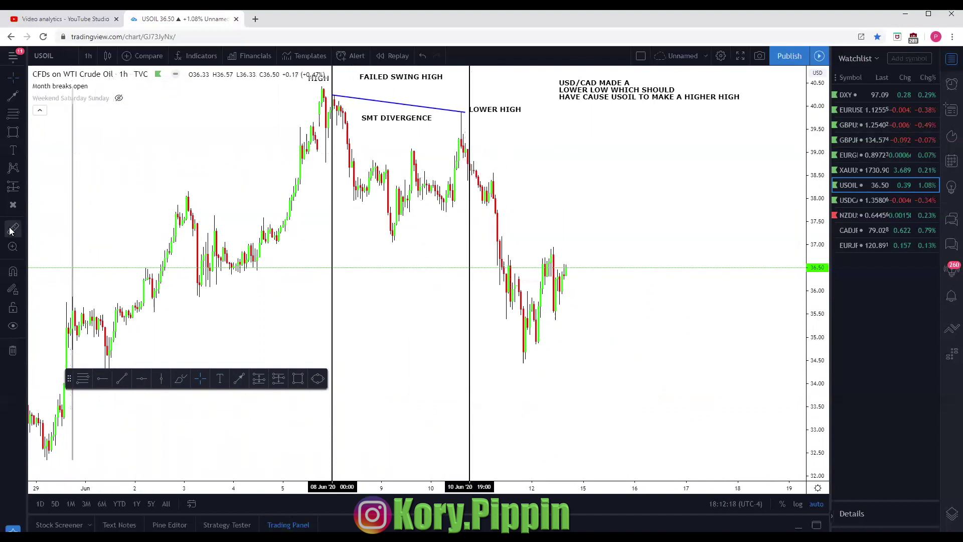
{"action": "left_click", "coordinate": [458, 147]}
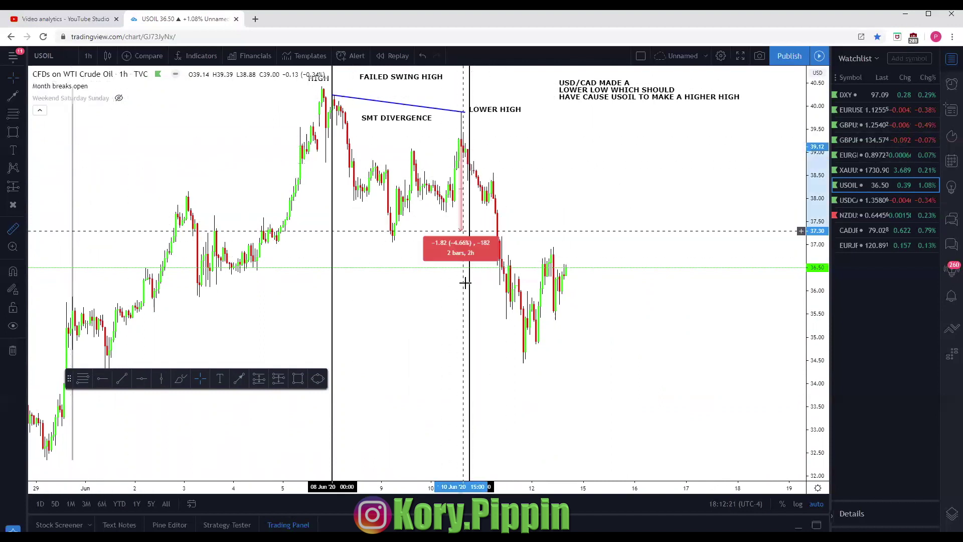
{"action": "left_click", "coordinate": [472, 363]}
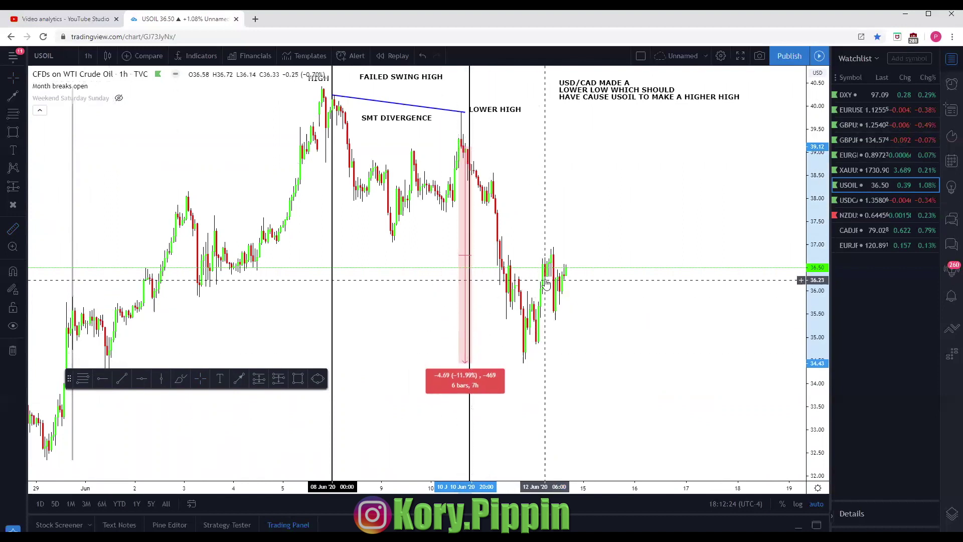
{"action": "left_click", "coordinate": [751, 164]}
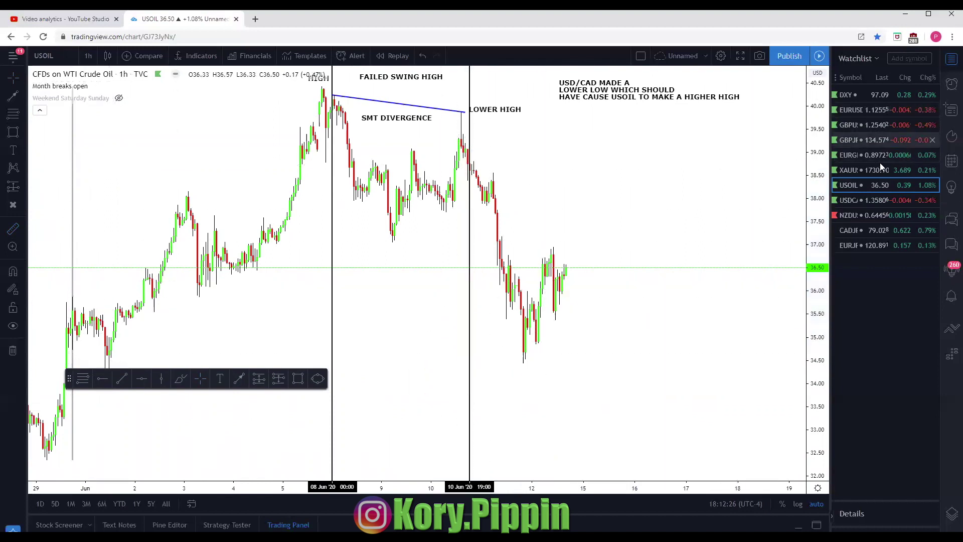
Return to the USDCAD chart and measure the rise from the sell-side liquidity line to the 50% FVG level, clearing the measurement.
{"action": "left_click", "coordinate": [876, 200]}
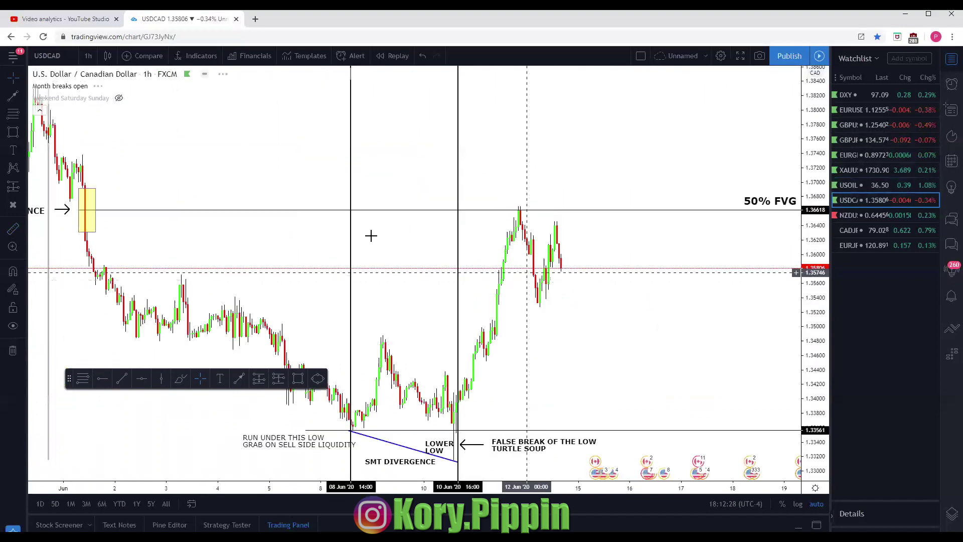
{"action": "left_click", "coordinate": [13, 231]}
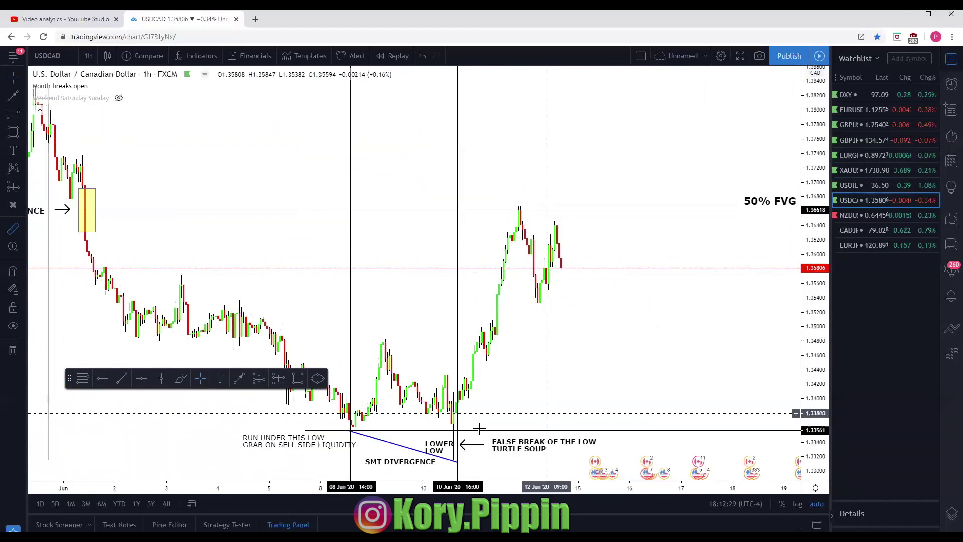
{"action": "left_click", "coordinate": [420, 430]}
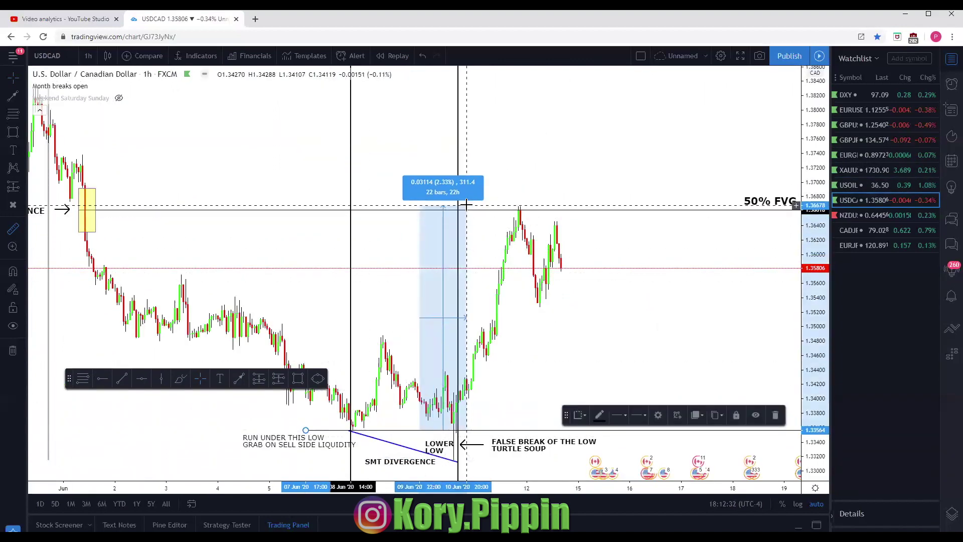
{"action": "left_click", "coordinate": [466, 204]}
{"action": "left_click", "coordinate": [387, 193]}
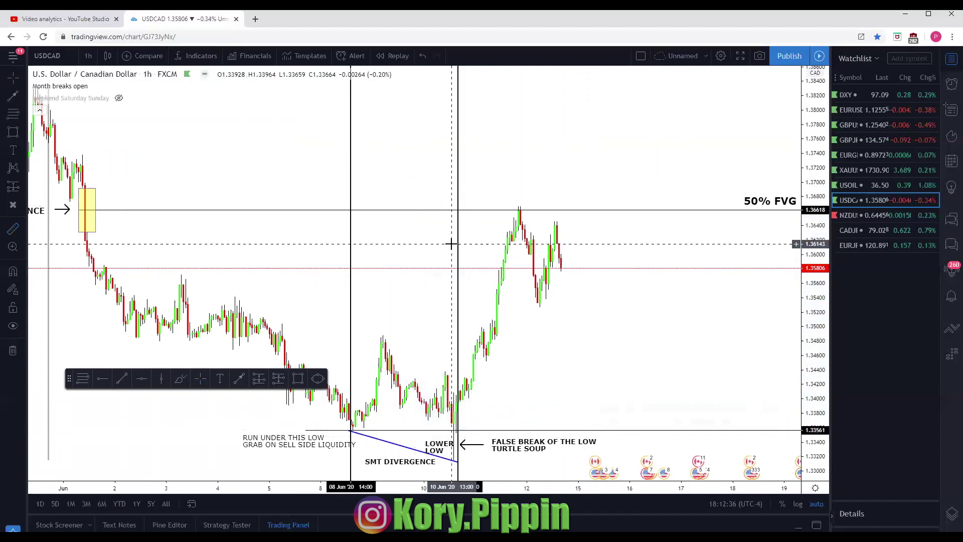
Move the floating drawing toolbar back above the candles on the USDCAD chart, keeping the turtle soup setup in view.
{"action": "scroll", "coordinate": [451, 238], "scroll_direction": "down", "scroll_amount": 3}
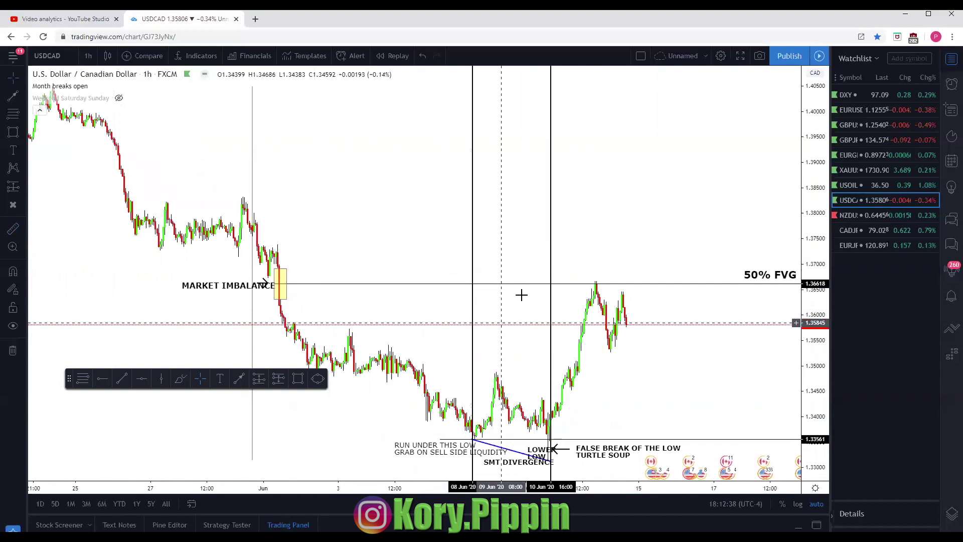
{"action": "left_click_drag", "start_coordinate": [510, 241], "coordinate": [469, 241]}
{"action": "scroll", "coordinate": [552, 231], "scroll_direction": "right", "scroll_amount": 3}
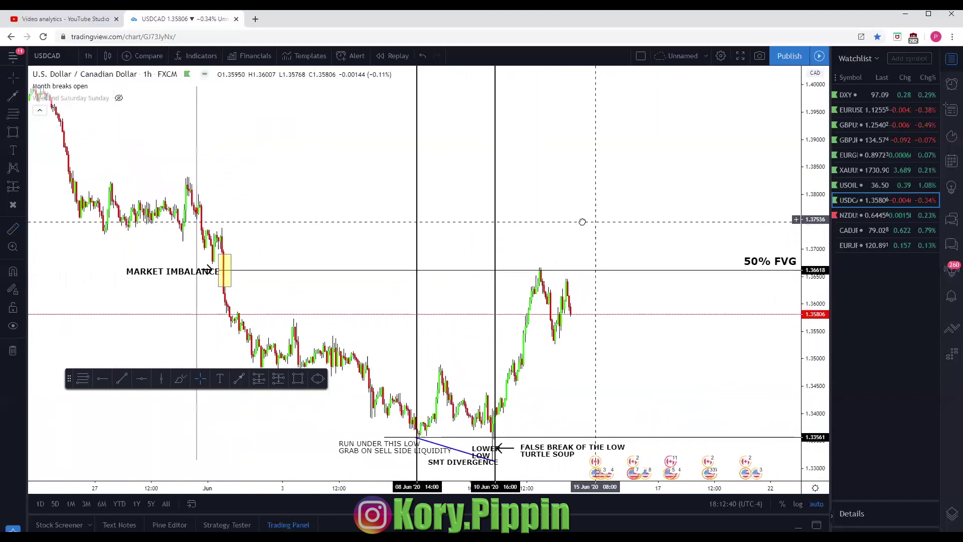
{"action": "mouse_move", "coordinate": [68, 382]}
{"action": "left_mouse_down"}
{"action": "mouse_move", "coordinate": [200, 106]}
{"action": "mouse_move", "coordinate": [104, 112]}
{"action": "left_mouse_up"}
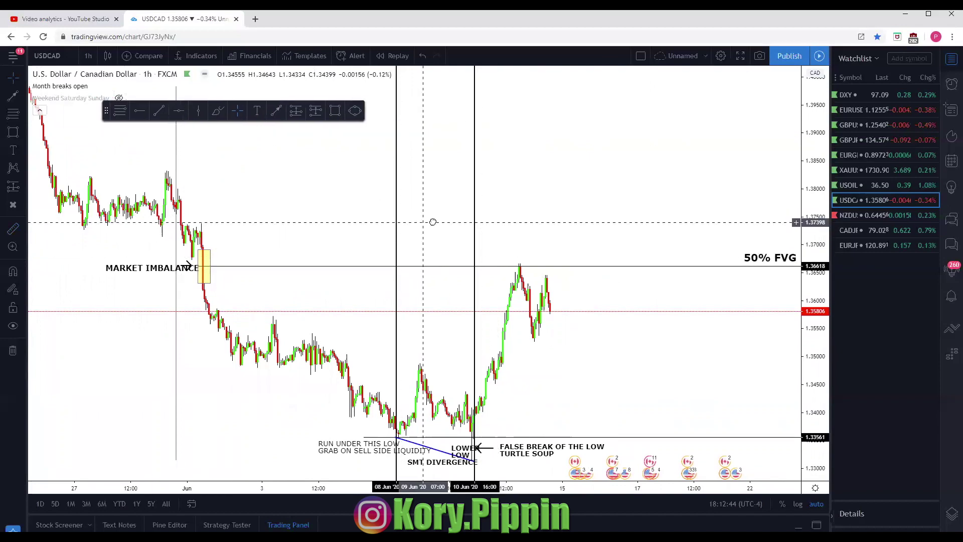
{"action": "scroll", "coordinate": [503, 219], "scroll_direction": "up", "scroll_amount": 4}
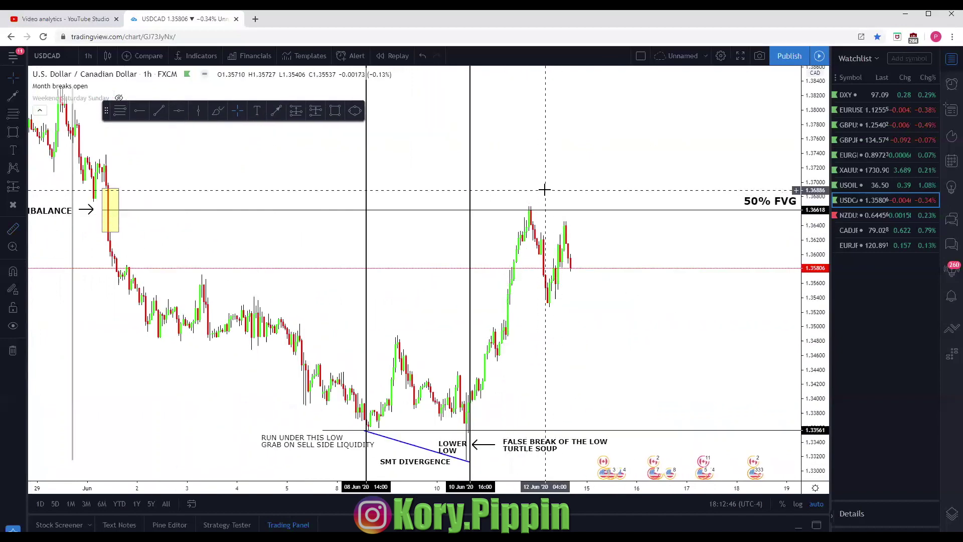